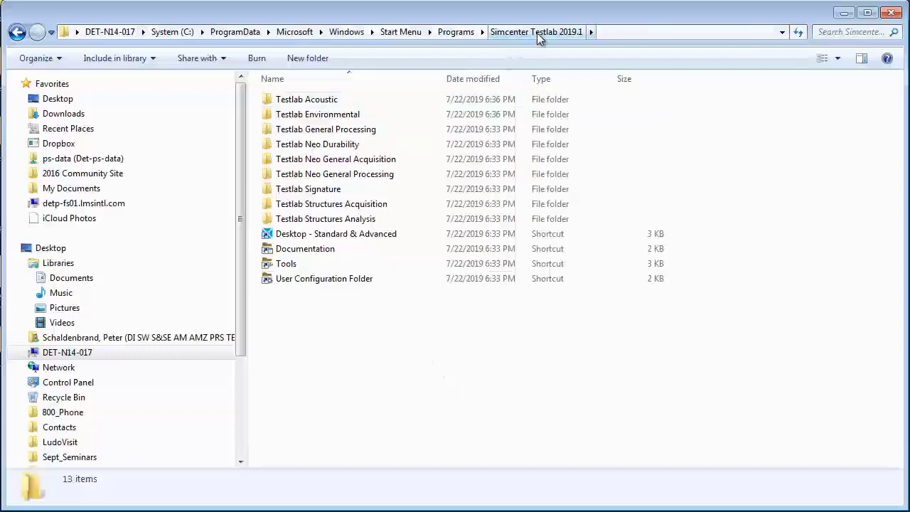
- Start Transfer Path Analysis from the Testlab Acoustic folder in Explorer
double_click(325, 105)
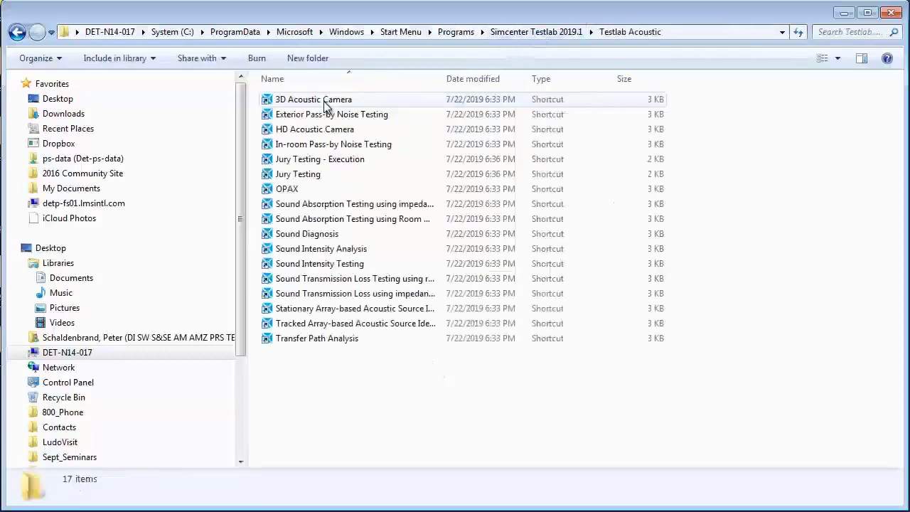
double_click(342, 339)
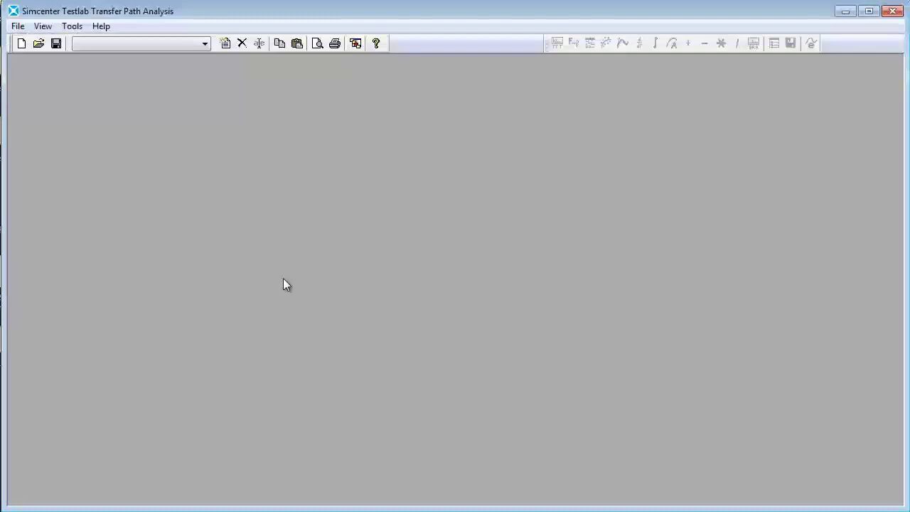
- Open the recent project D:\demo2\TPA-model.lms
click(18, 26)
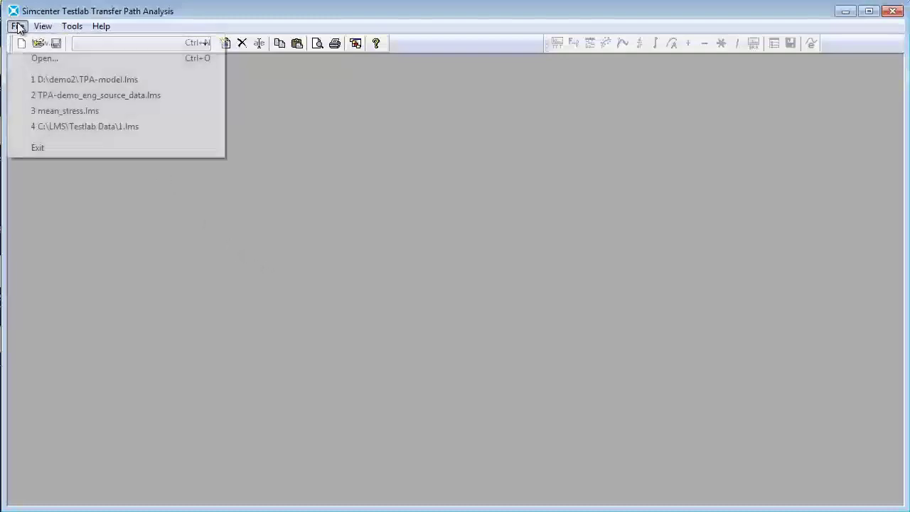
click(87, 81)
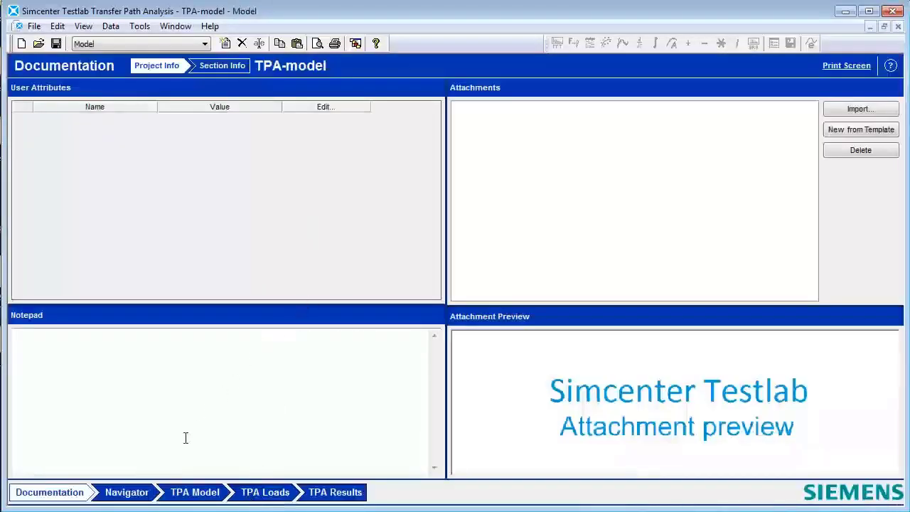
- In a new display, overlay the mic:1111:S FRFs for body:8:+X, body:4:+Z, body:3:+Z and body:4:-Y
click(126, 492)
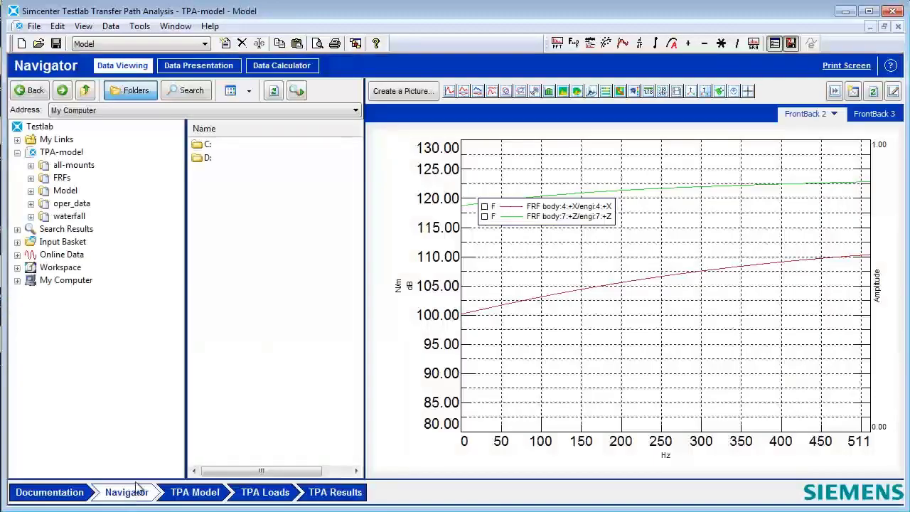
click(449, 93)
click(62, 178)
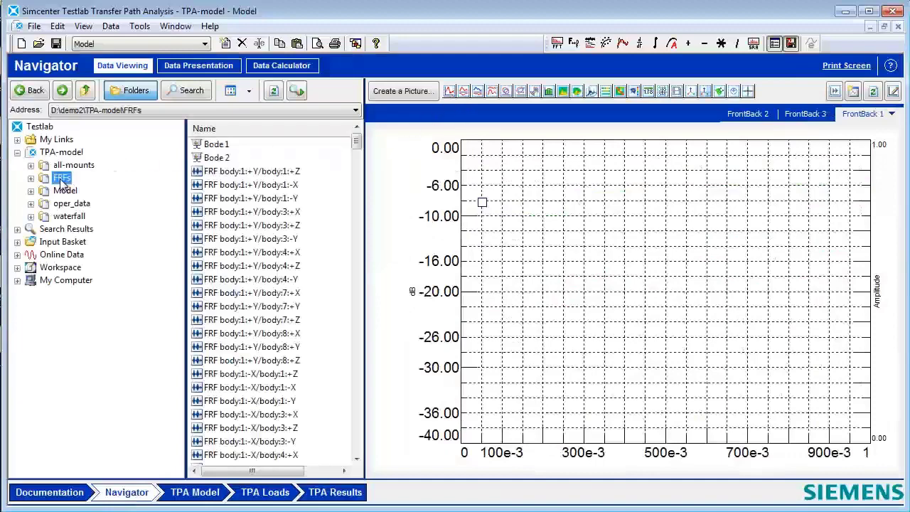
drag(359, 142, 356, 442)
mouse_move(249, 414)
mouse_down()
mouse_move(276, 415)
mouse_move(565, 334)
mouse_up()
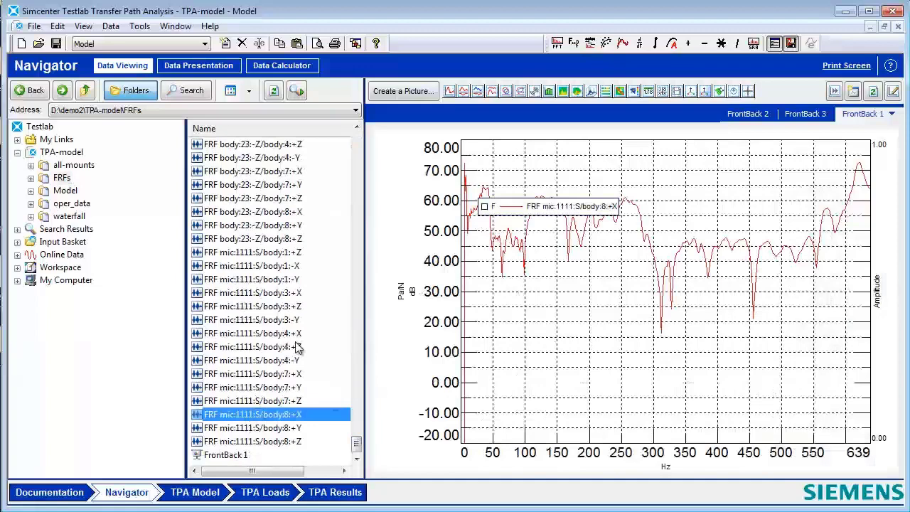
mouse_move(291, 347)
mouse_down()
mouse_move(538, 325)
mouse_move(583, 208)
mouse_move(635, 389)
mouse_up()
drag(243, 308, 559, 278)
drag(290, 347, 564, 315)
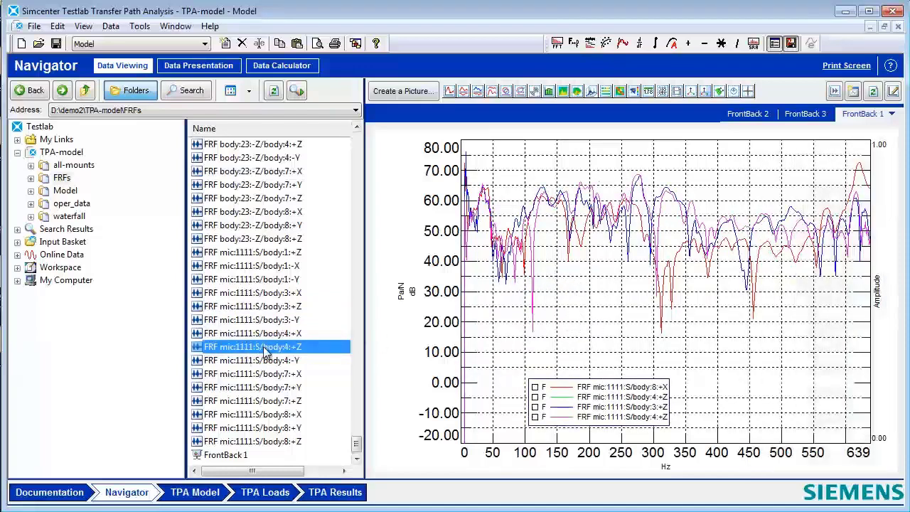
drag(267, 361, 501, 332)
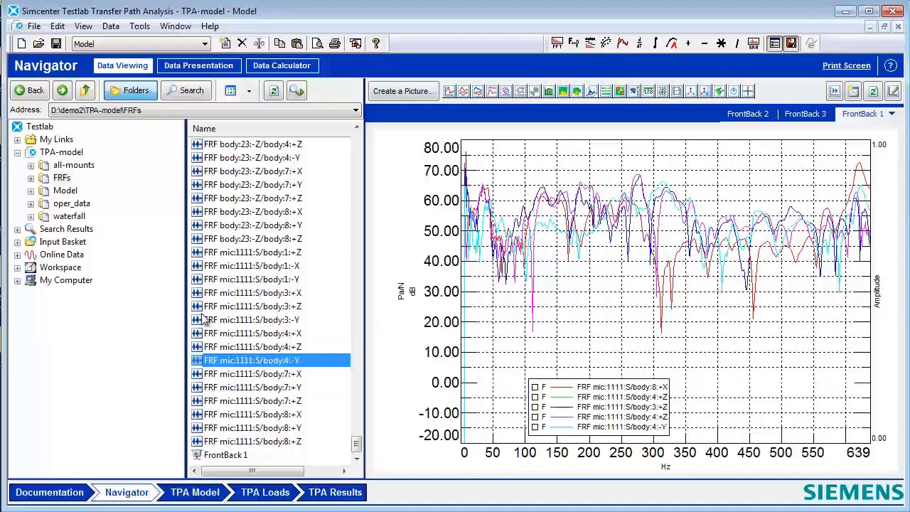
- From oper_data, overlay the order 3.00 responses at engi:8:+X, engi:4:+Z, engi:3:+Z and body:3:-X
click(64, 206)
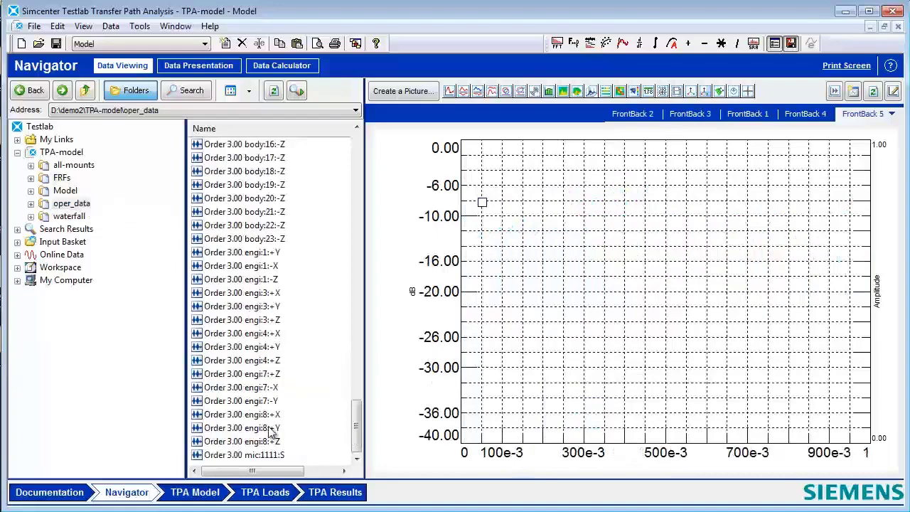
drag(283, 414, 818, 338)
drag(273, 363, 772, 324)
drag(342, 320, 636, 291)
drag(358, 421, 358, 361)
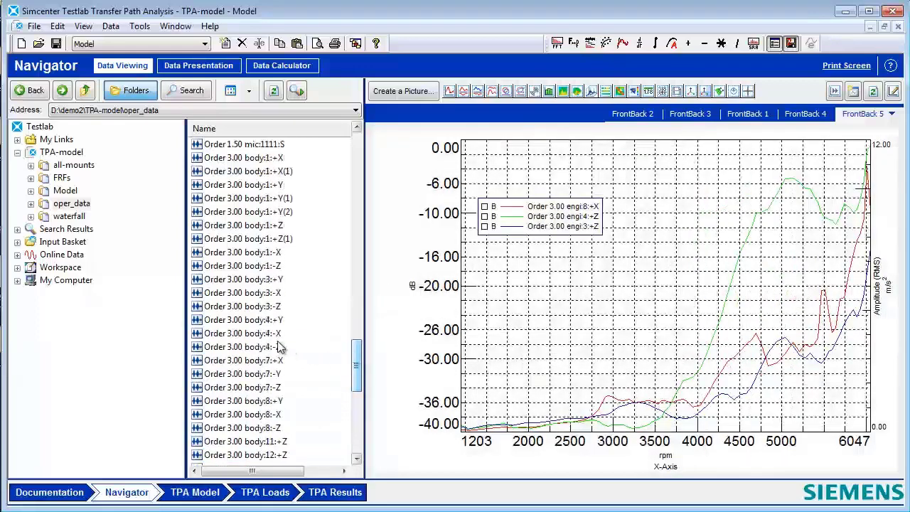
drag(264, 293, 818, 321)
drag(249, 307, 501, 319)
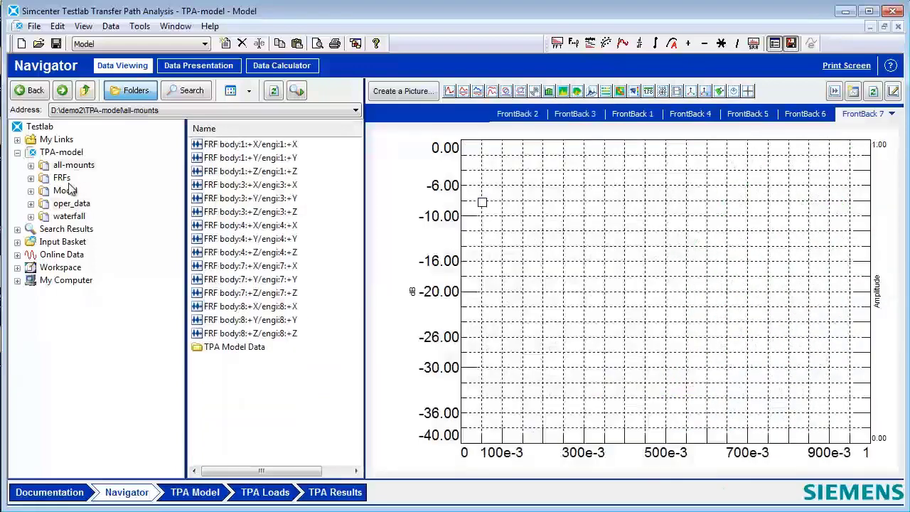
- Plot the body:1:+Y, body:4:+Y and body:8:+X mount FRFs, and add TPA-model to the input basket
click(62, 177)
click(74, 165)
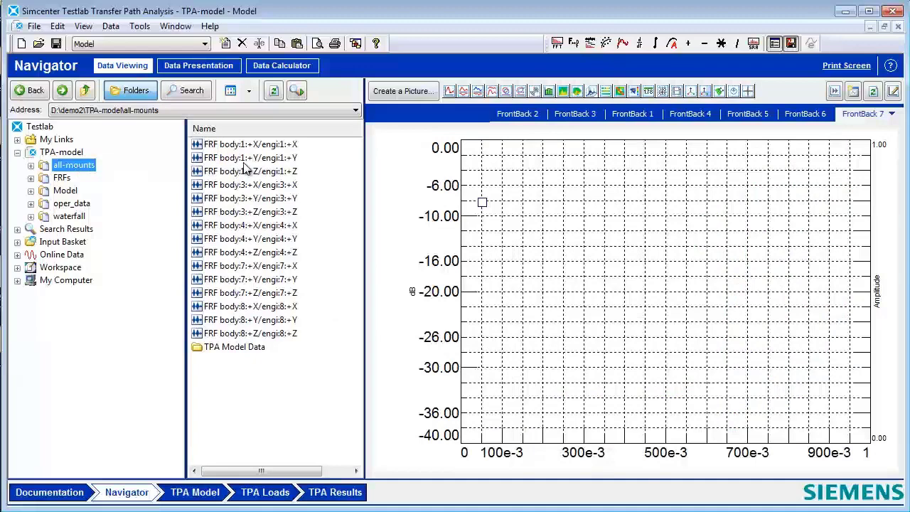
drag(244, 159, 487, 238)
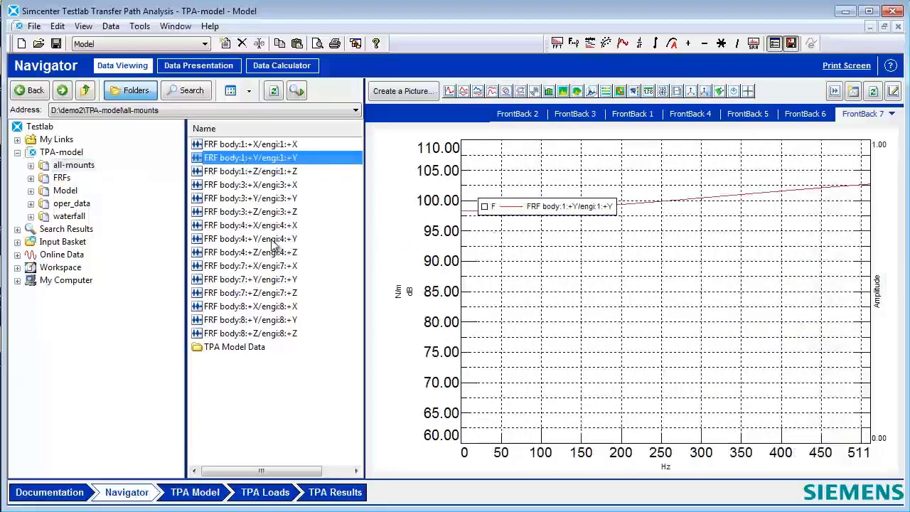
drag(272, 241, 491, 256)
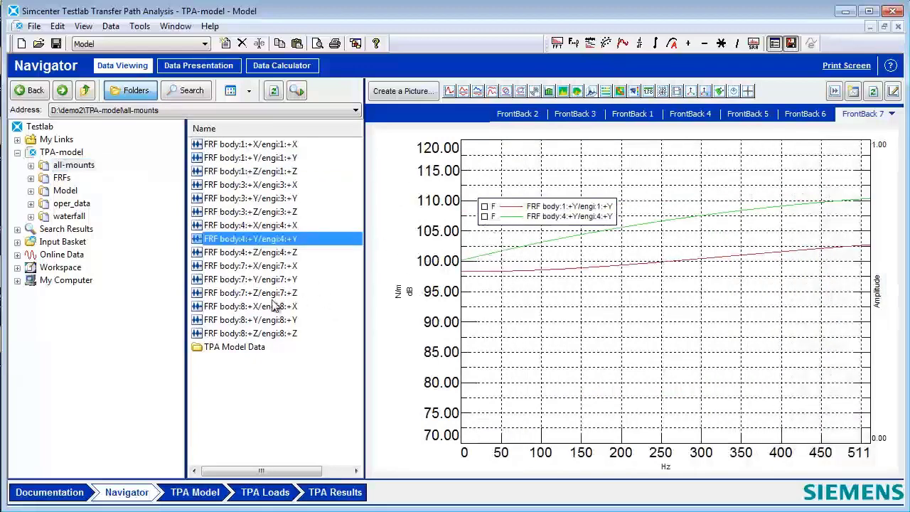
drag(274, 306, 497, 315)
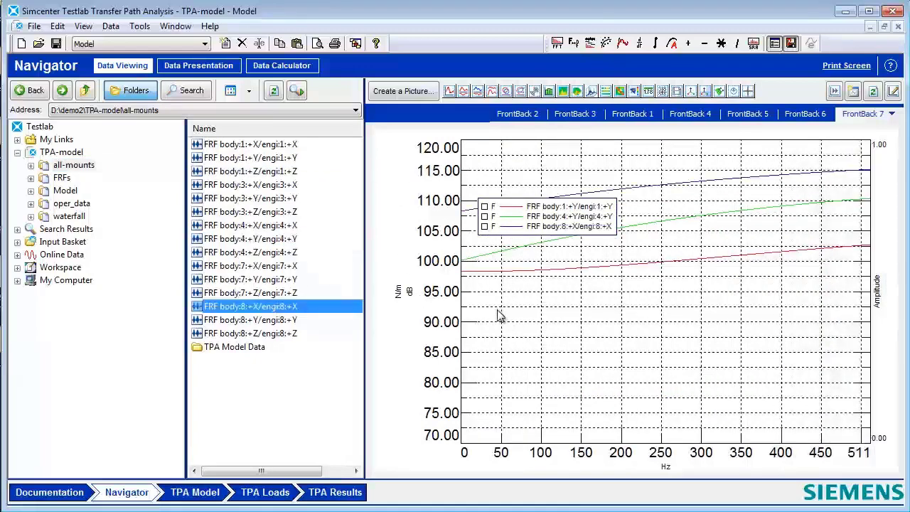
right_click(69, 158)
click(130, 259)
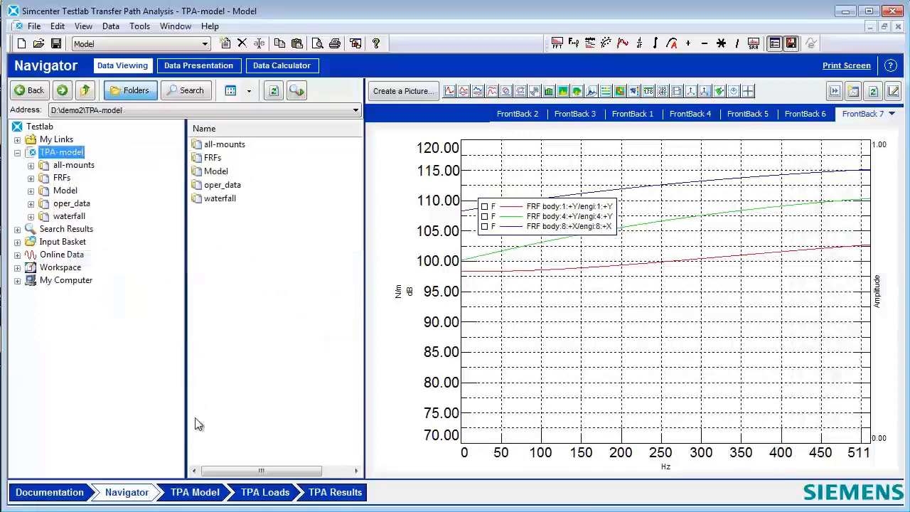
- Load the input basket points and make mic:1111:S the target
click(204, 495)
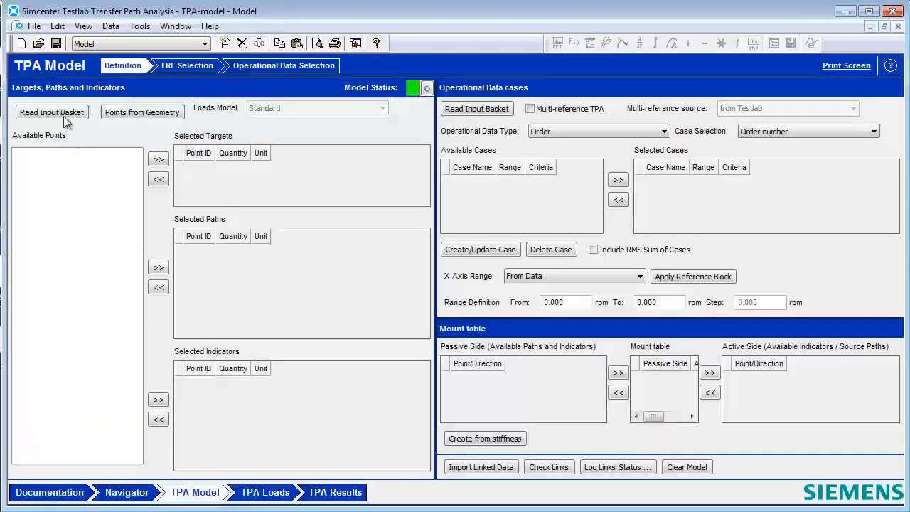
click(64, 118)
scroll(137, 295, down, 2)
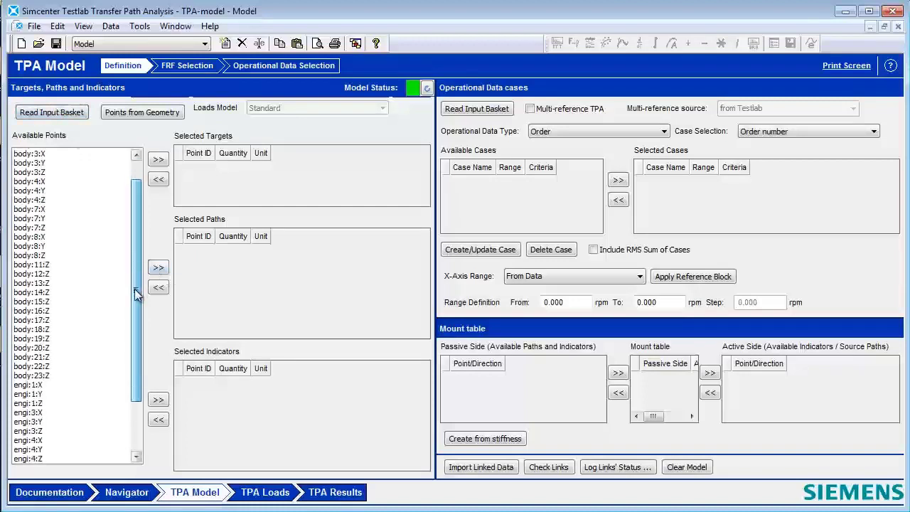
scroll(69, 461, down, 3)
click(56, 458)
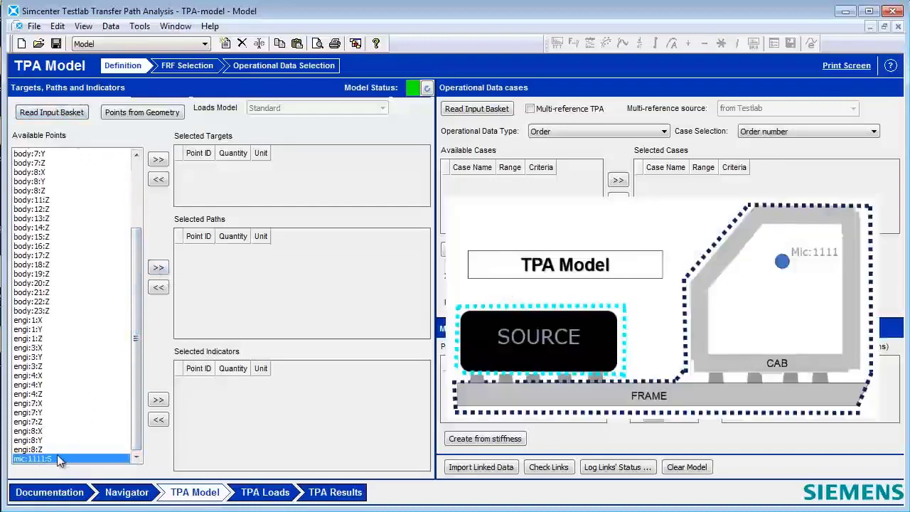
click(159, 161)
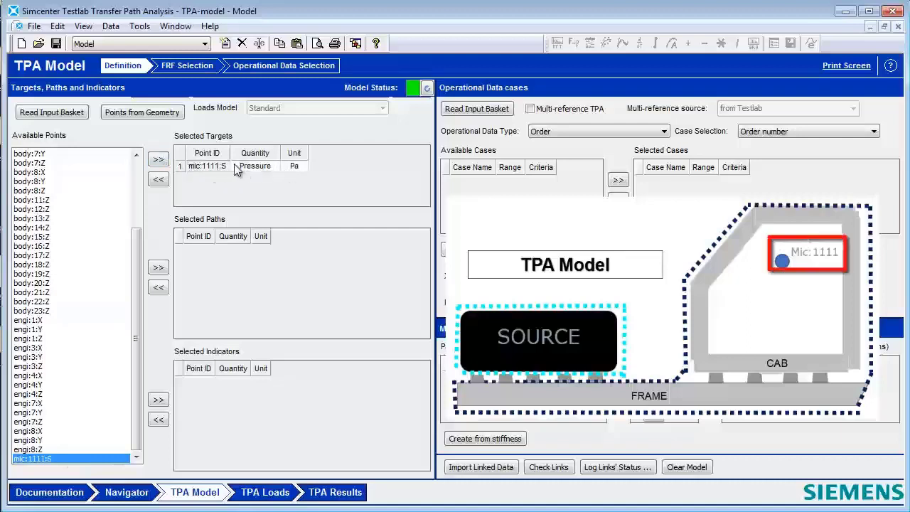
- Add body:1:X through body:8:Z as the fifteen transfer paths
scroll(134, 267, up, 4)
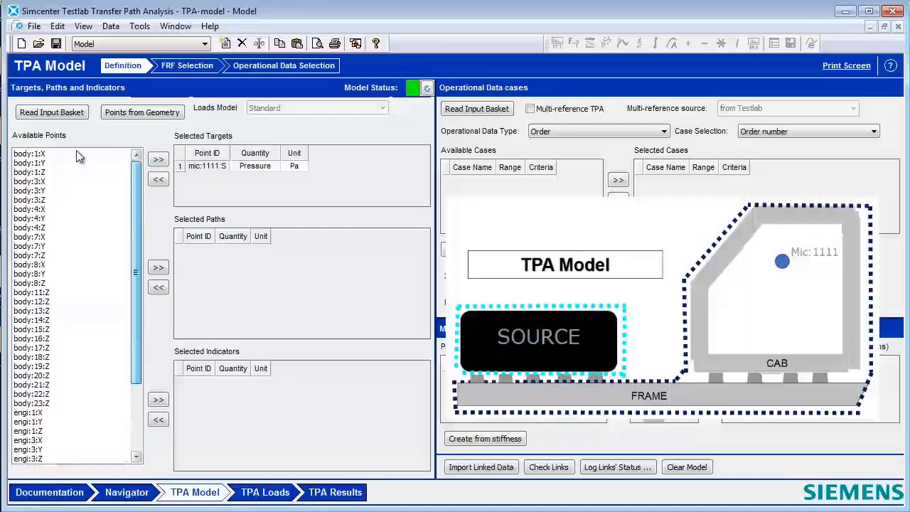
click(29, 153)
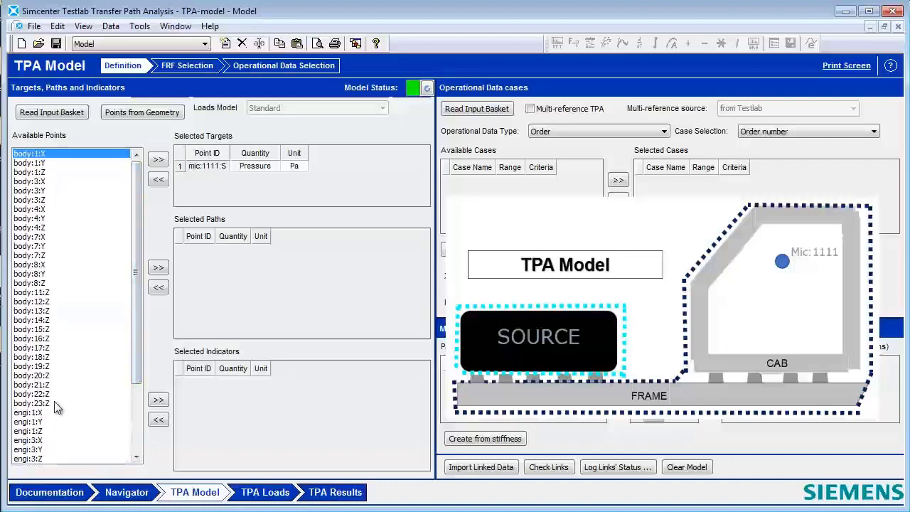
shift+click(49, 284)
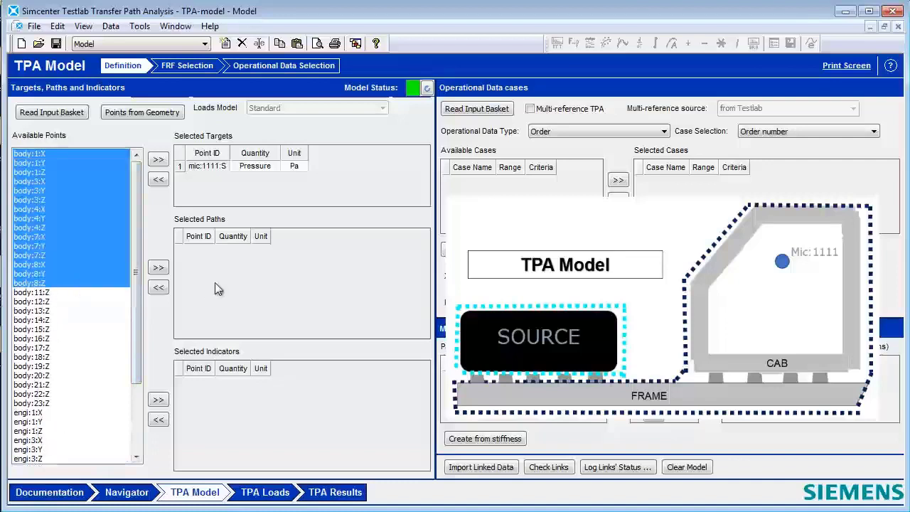
click(157, 268)
- Mark the body:7, body:1, body:3 and body:4 path groups
drag(423, 257, 424, 298)
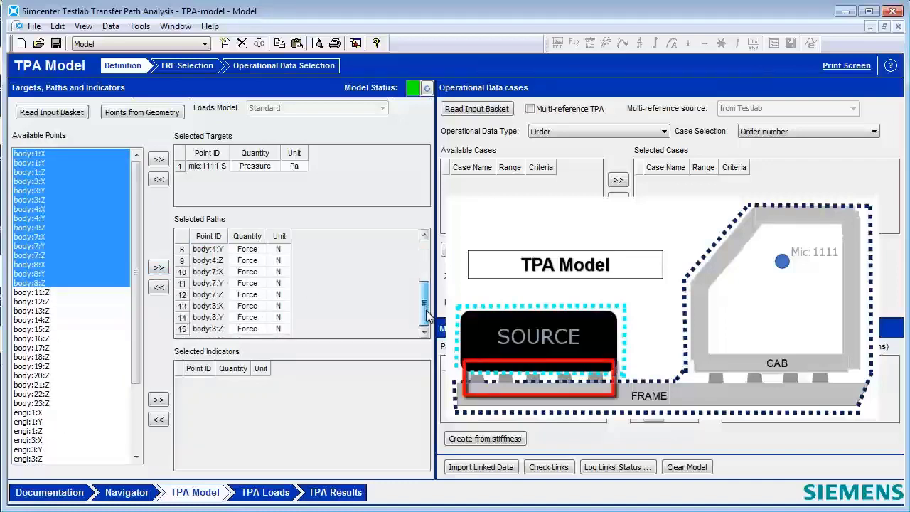
drag(207, 294, 207, 271)
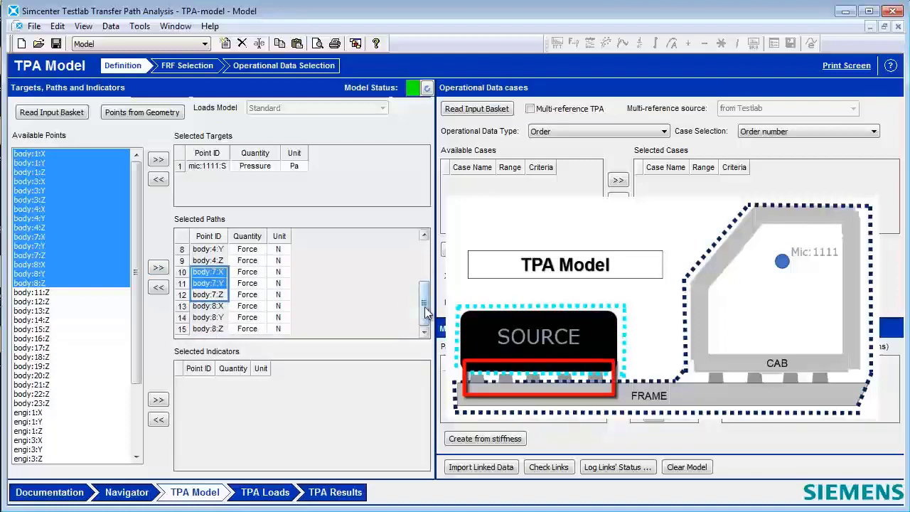
drag(424, 305, 424, 249)
drag(208, 248, 217, 307)
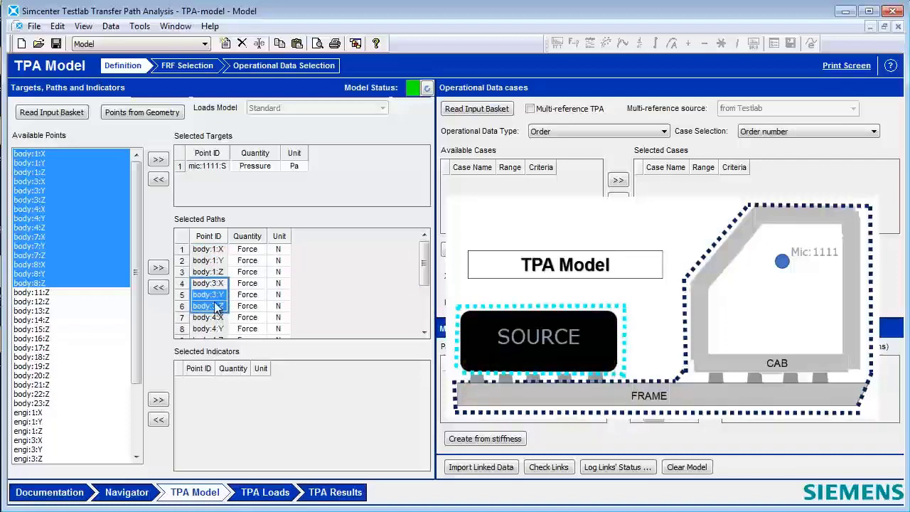
drag(215, 317, 216, 330)
- Add the body points as indicators and change the body:3:X indicator's quantity
scroll(213, 299, down, 3)
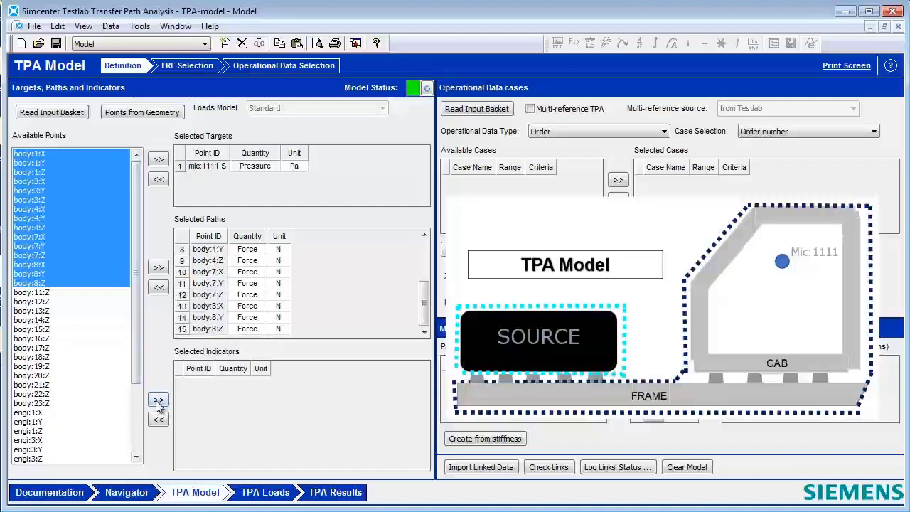
click(158, 401)
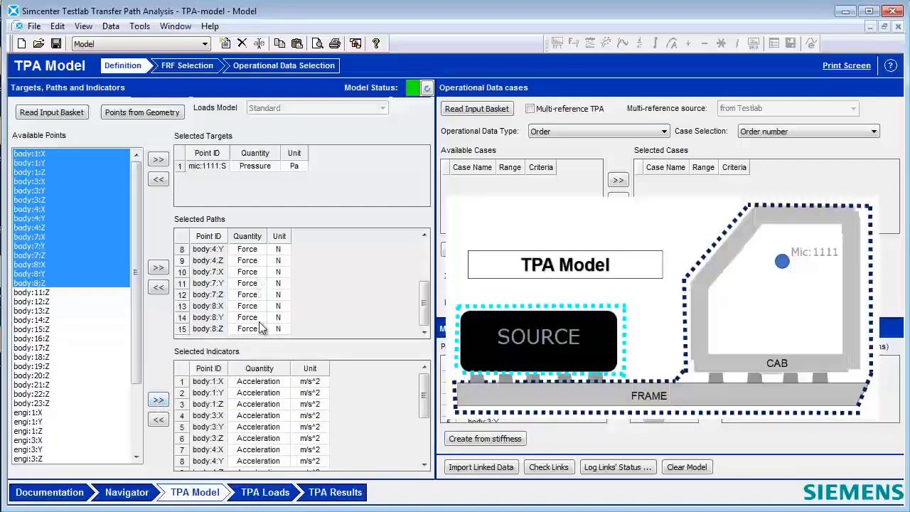
click(267, 417)
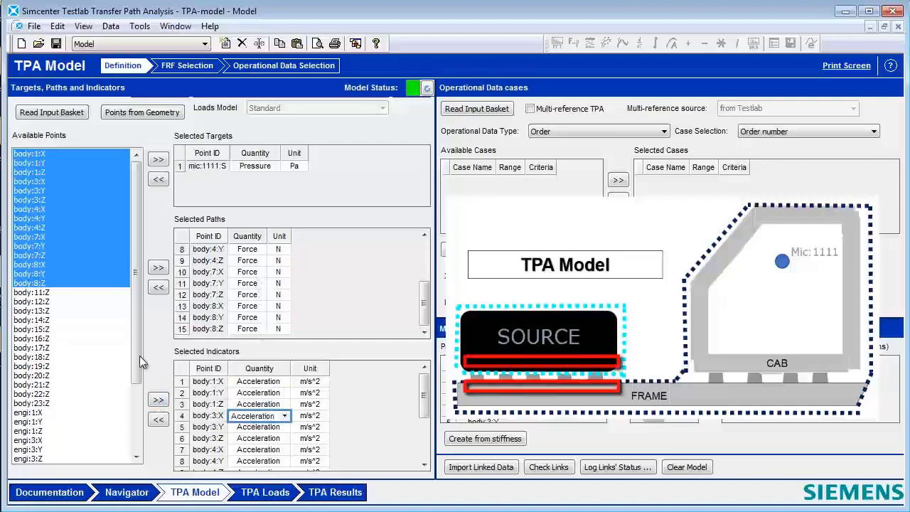
drag(140, 363, 134, 462)
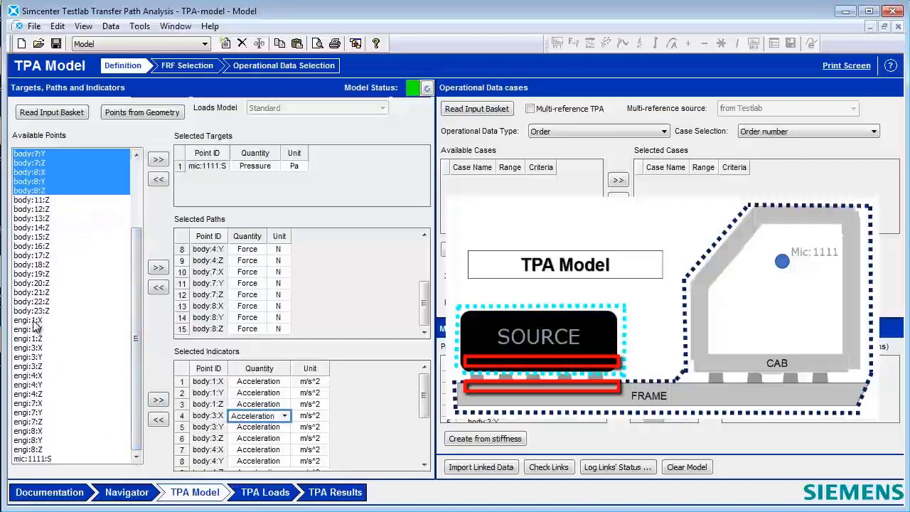
- Add engi:1:X through engi:8:Z as acceleration indicators
click(33, 321)
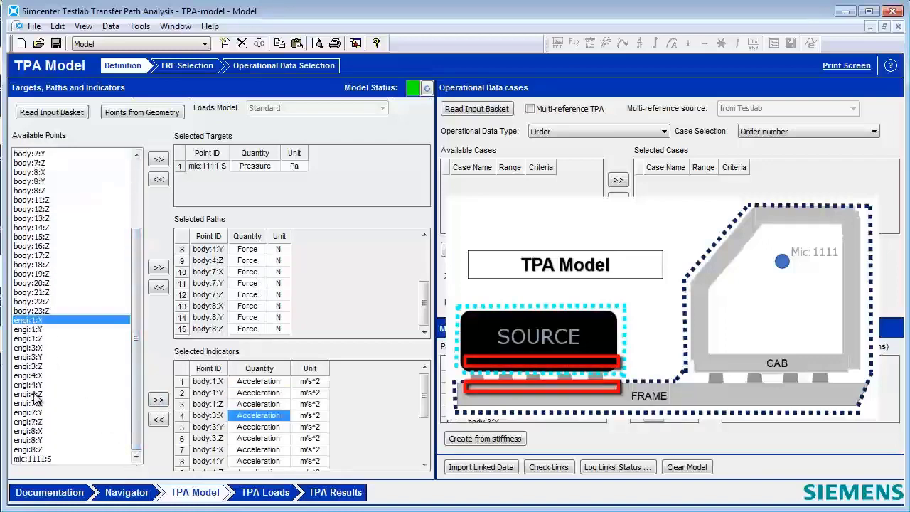
shift+click(39, 450)
click(158, 400)
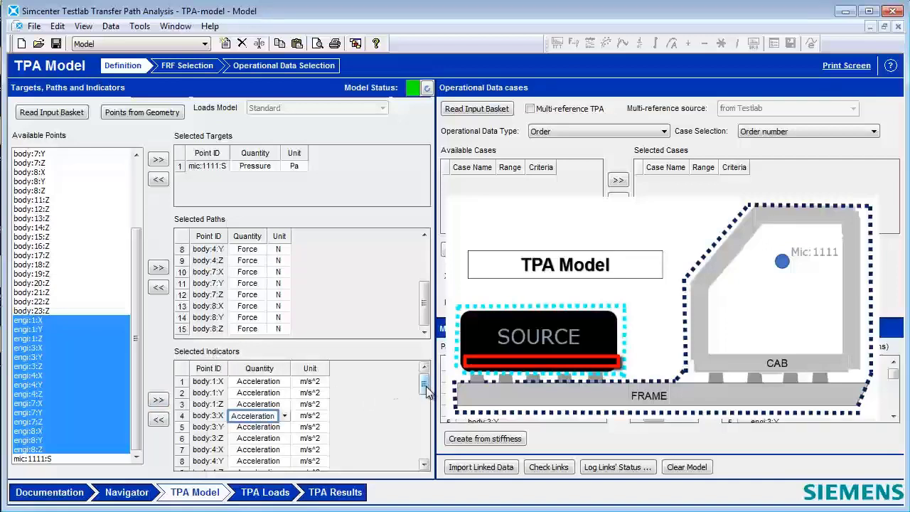
mouse_move(423, 384)
mouse_down()
mouse_move(422, 455)
mouse_move(422, 381)
mouse_up()
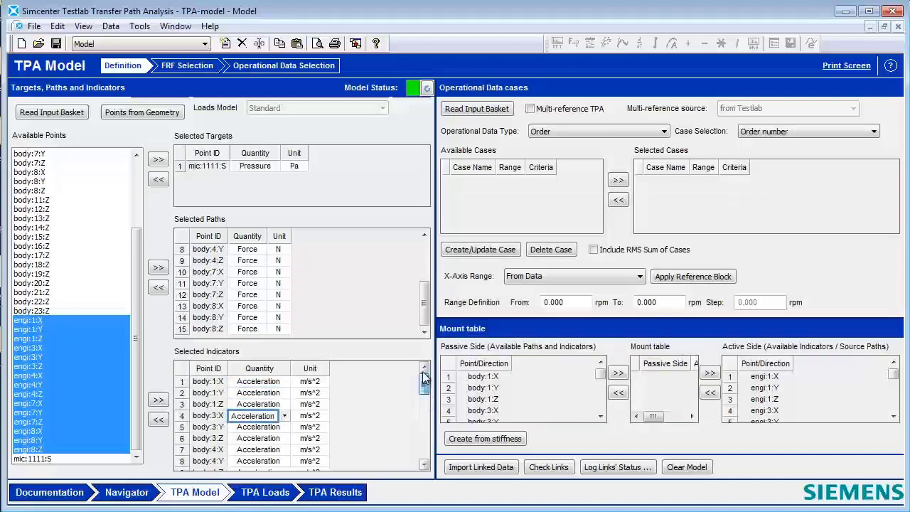
- Load the operational cases and select Order: 3 as the analysis case
click(476, 109)
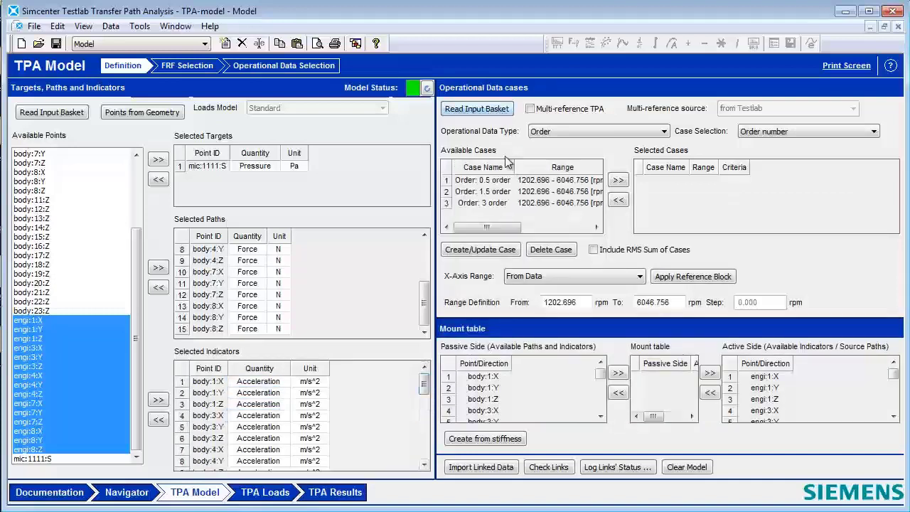
click(448, 204)
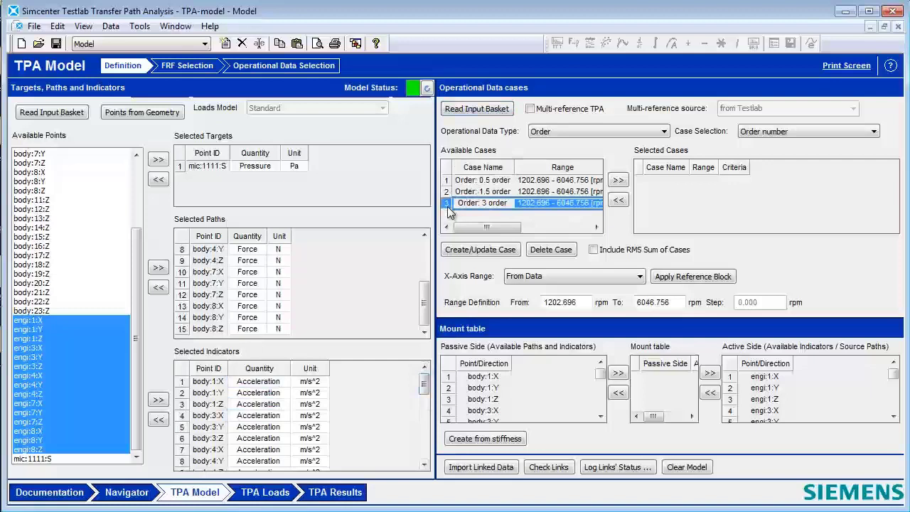
click(618, 180)
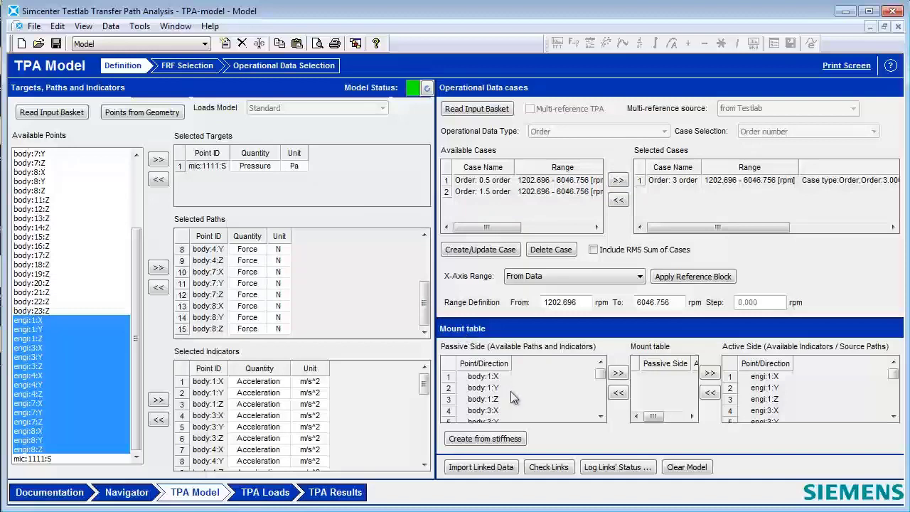
- Set the body points as the passive side and engi points as the active side of the mounts
click(489, 364)
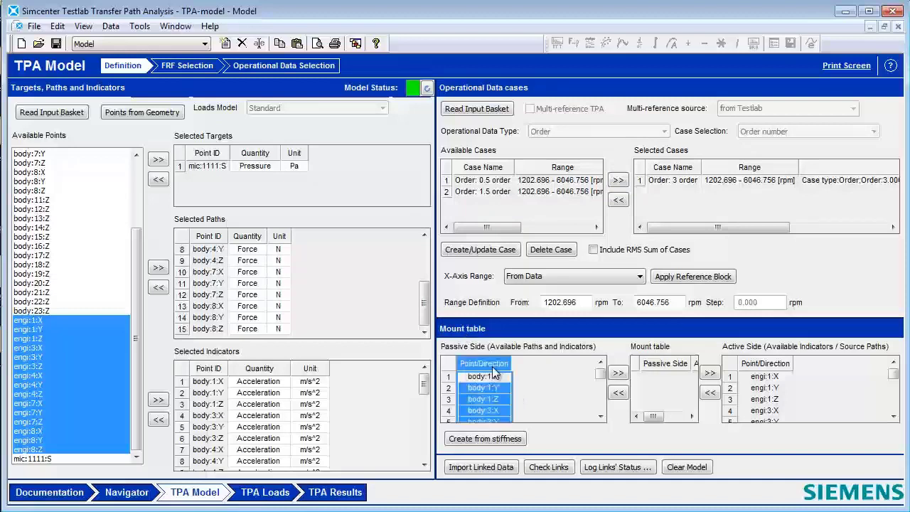
click(616, 375)
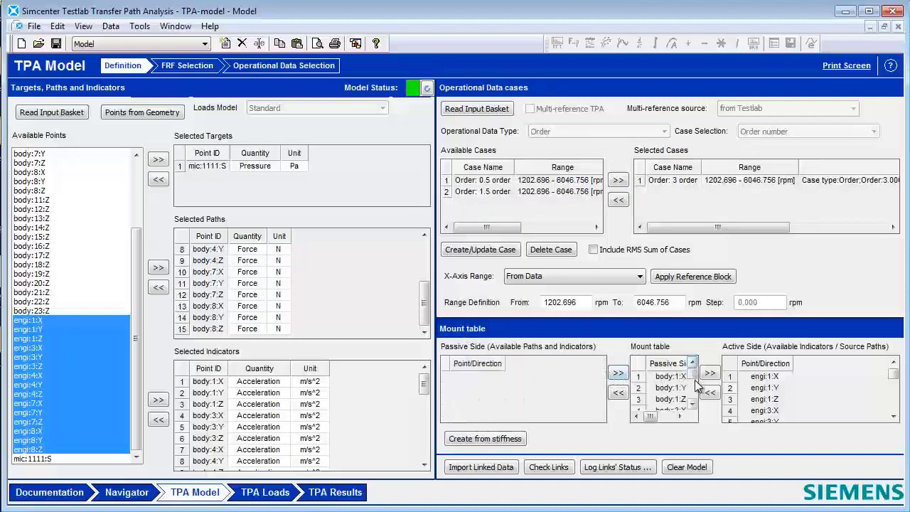
click(663, 418)
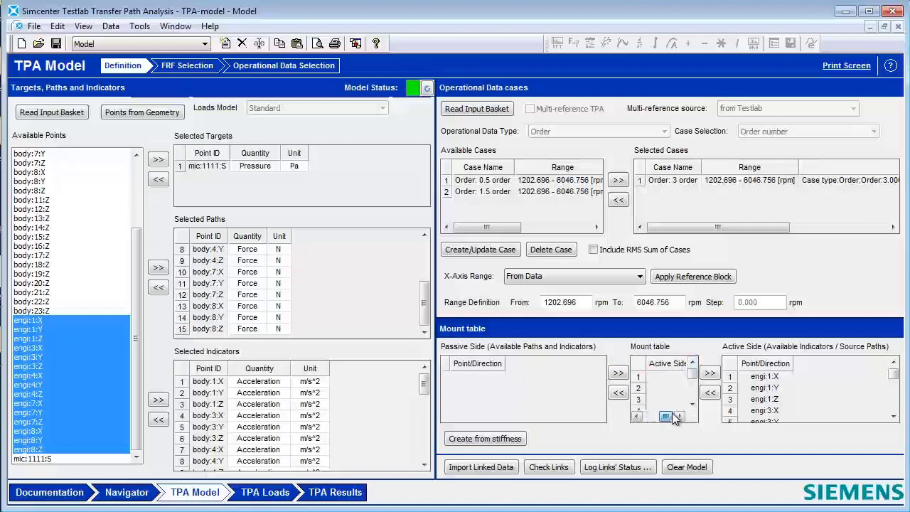
click(675, 364)
click(765, 363)
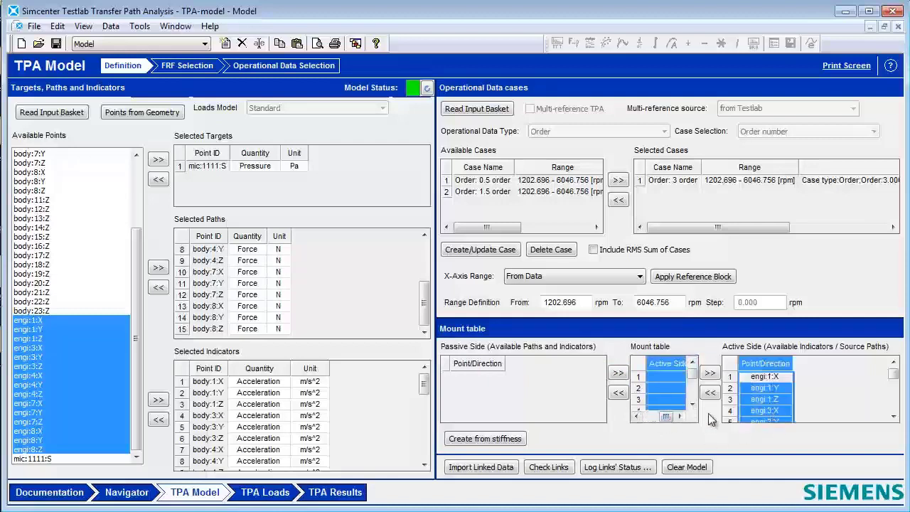
click(710, 393)
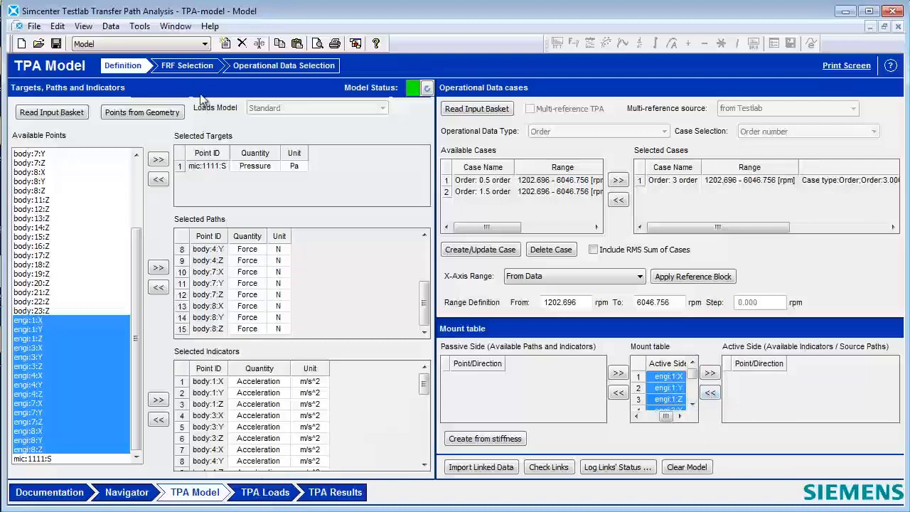
click(192, 67)
- Fill the FRF matrix from the input basket and view individual body-to-mic:1111:S FRFs
click(68, 110)
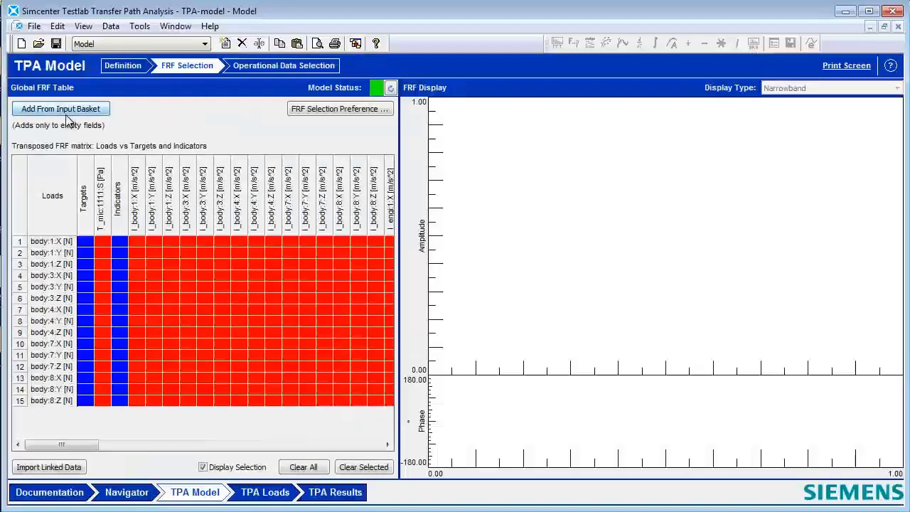
click(102, 253)
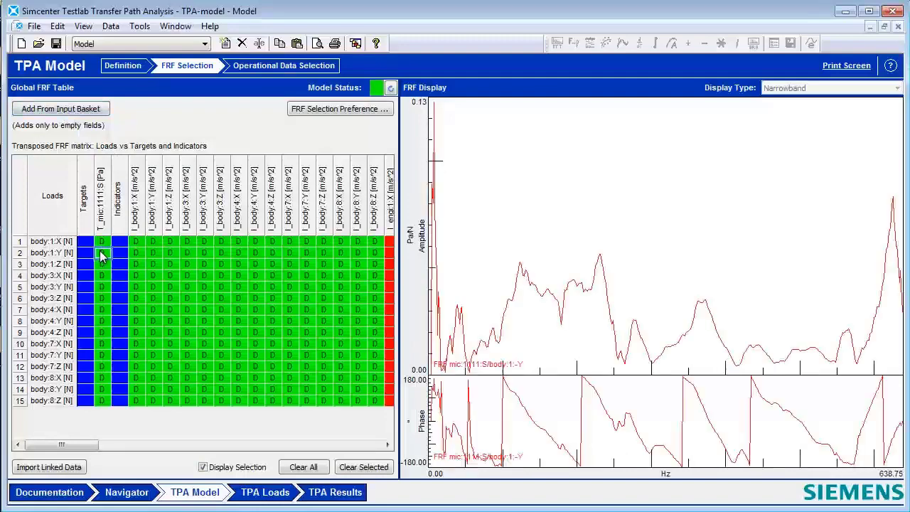
click(102, 265)
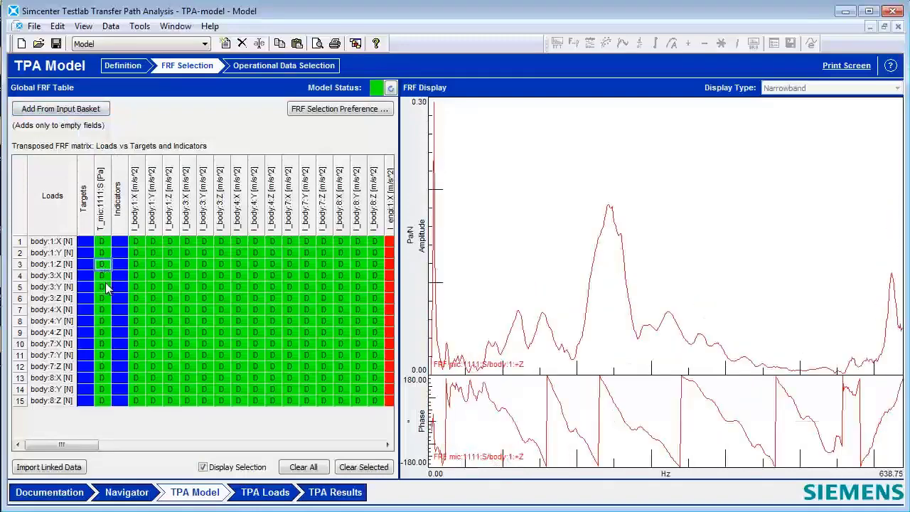
click(102, 288)
click(103, 310)
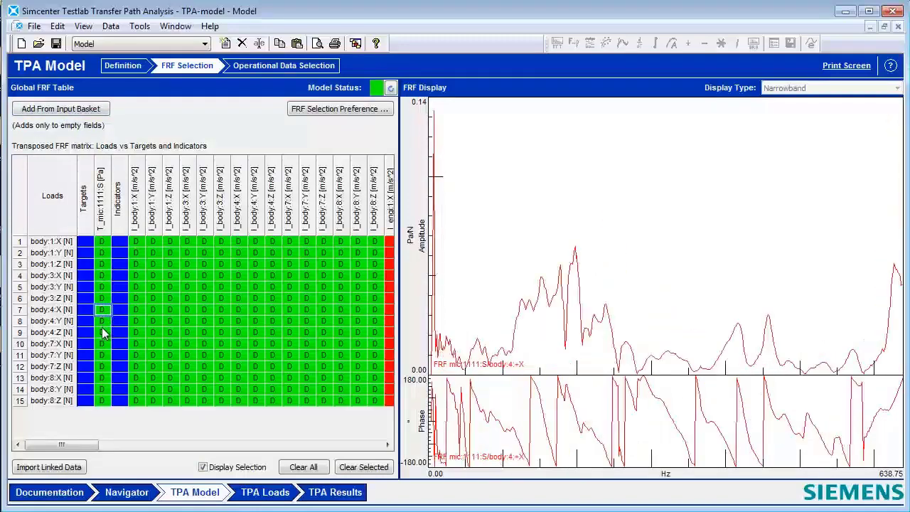
click(103, 333)
click(104, 355)
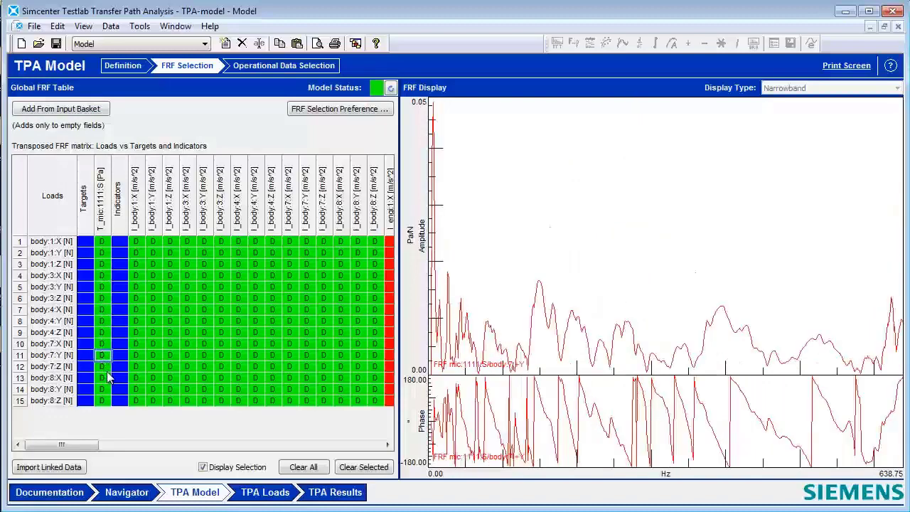
right_click(107, 374)
click(103, 367)
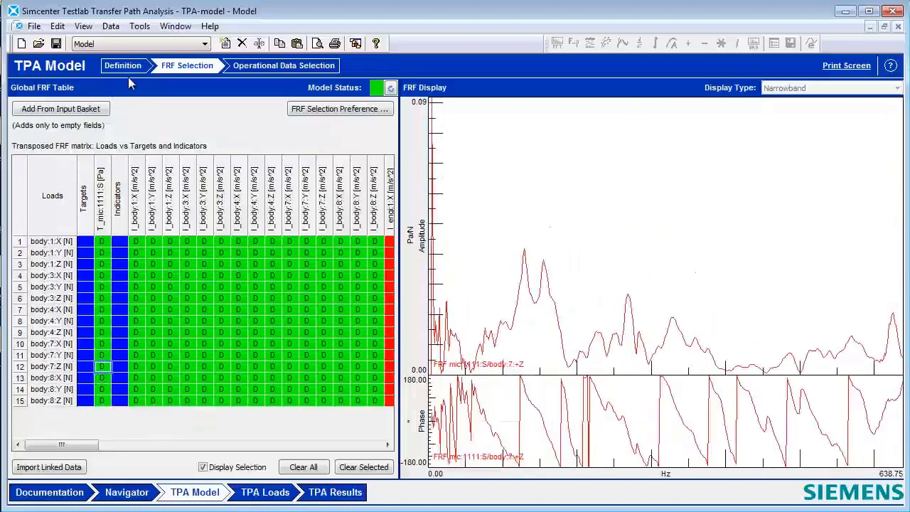
click(105, 292)
click(101, 279)
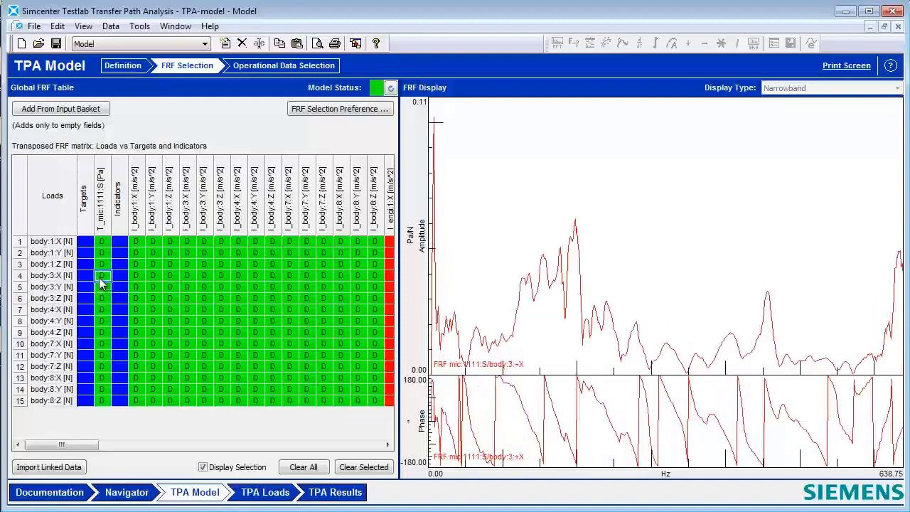
- Overlay all mic:1111:S FRFs with an upper-right legend and highlight the body:1:+Z curve
click(104, 220)
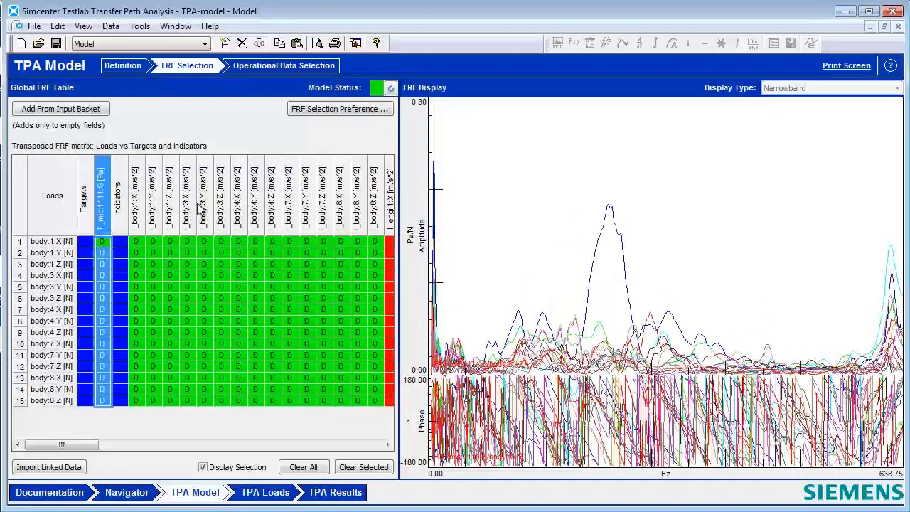
right_click(645, 150)
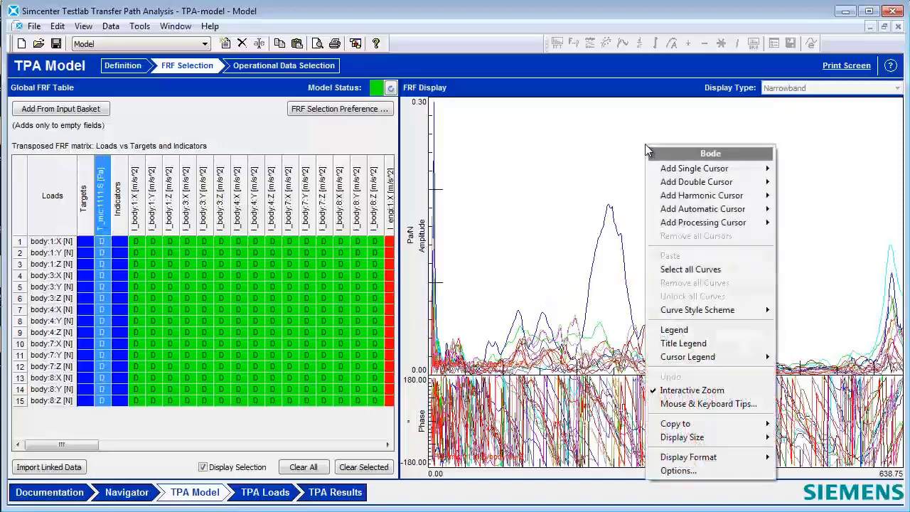
click(683, 329)
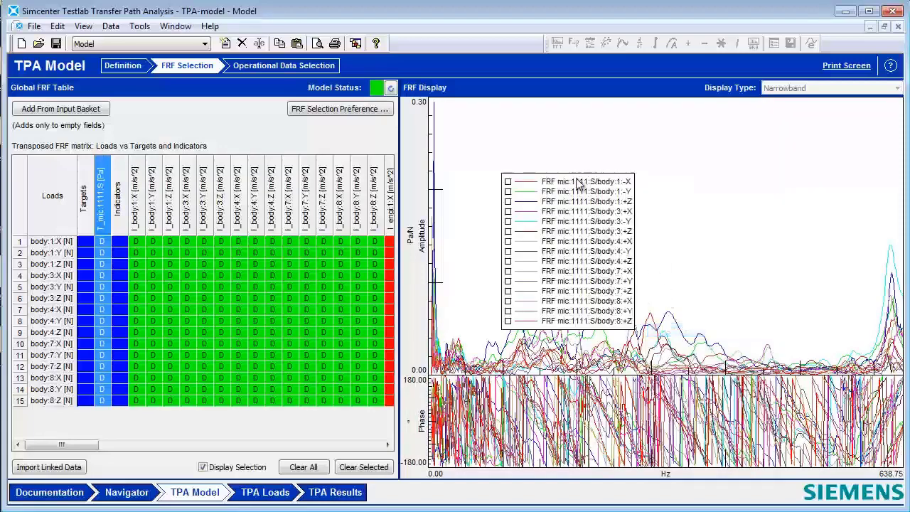
drag(579, 179, 735, 140)
click(662, 162)
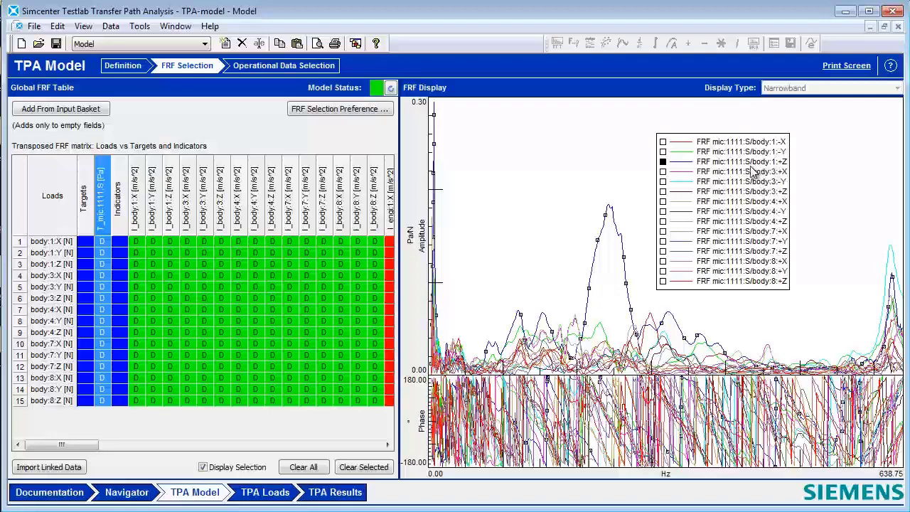
- Fill the 3rd-order operational data and plot the body:1 X, Y, Z forces and indicator responses
click(290, 65)
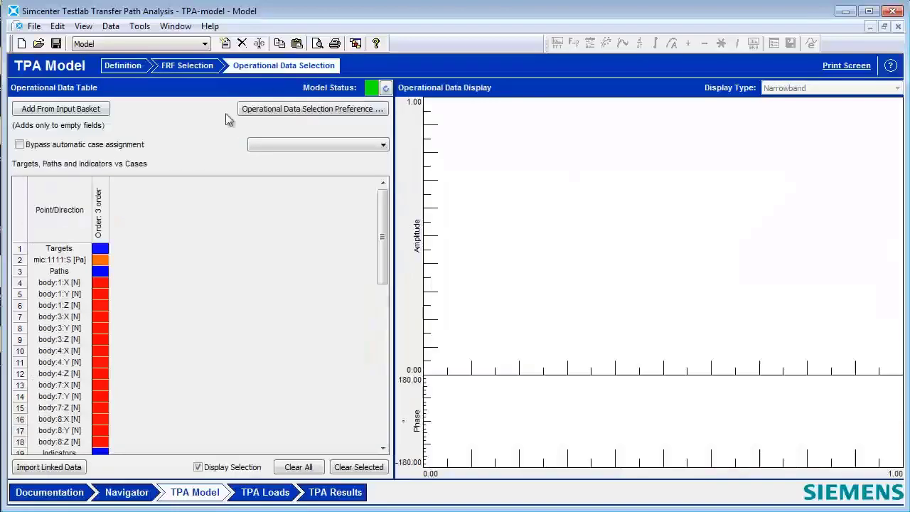
click(57, 112)
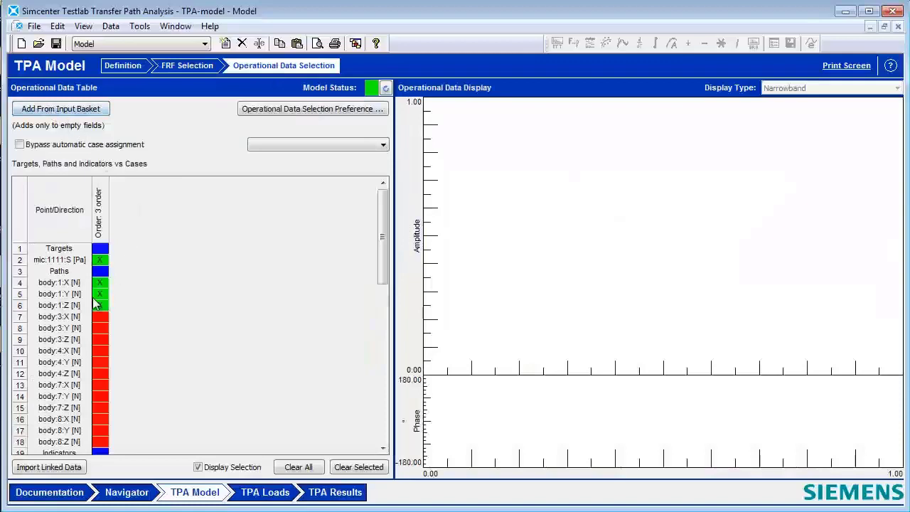
drag(96, 304, 101, 305)
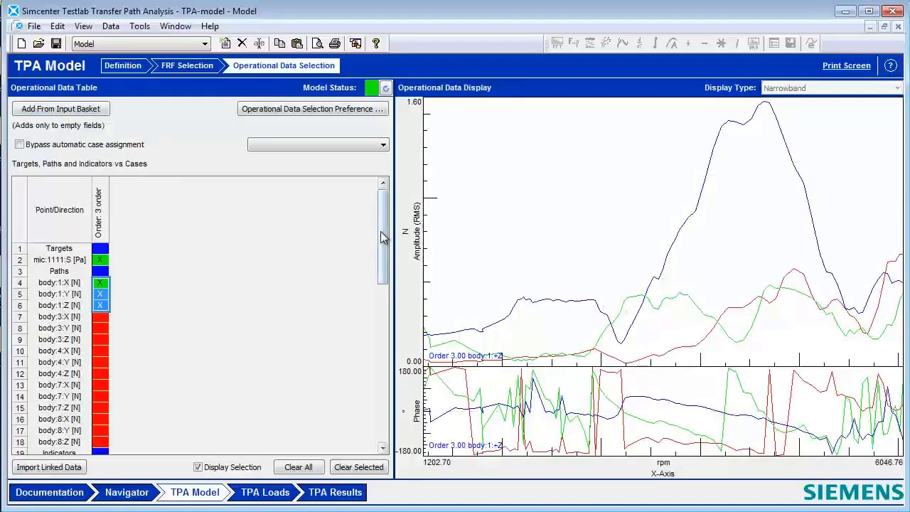
drag(384, 237, 352, 375)
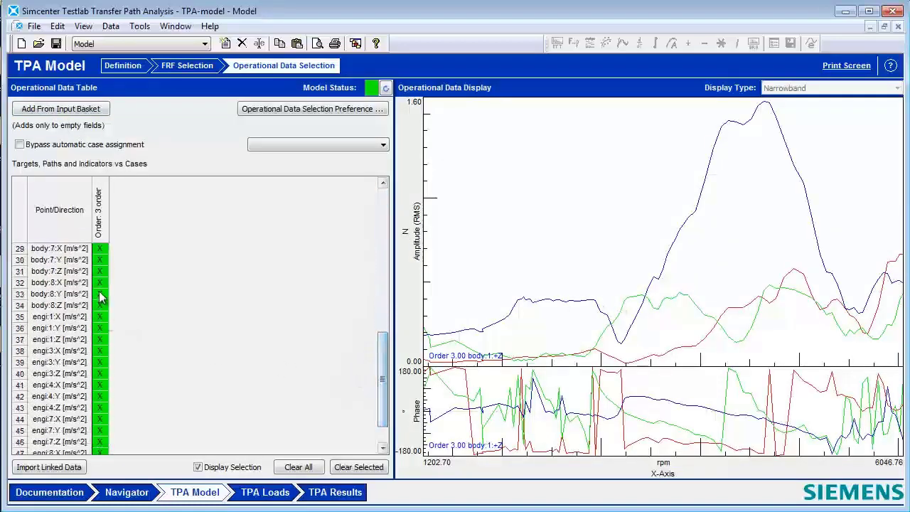
drag(100, 297, 100, 385)
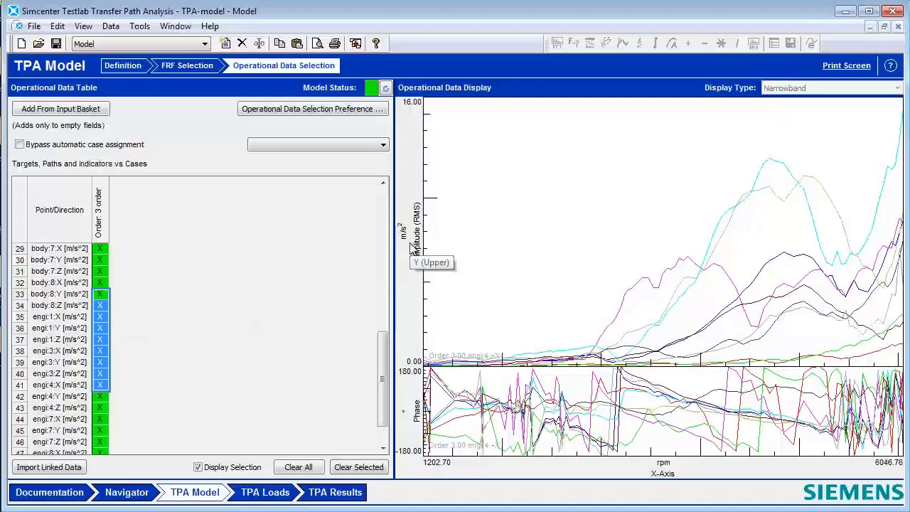
click(270, 493)
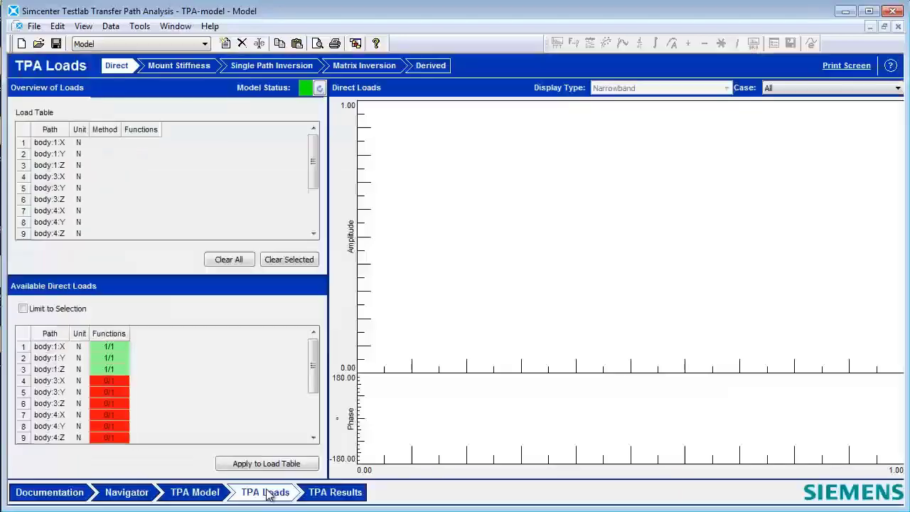
- Select all fifteen mounts, body:1:X through body:8:Z, and search their mount stiffness data
click(174, 70)
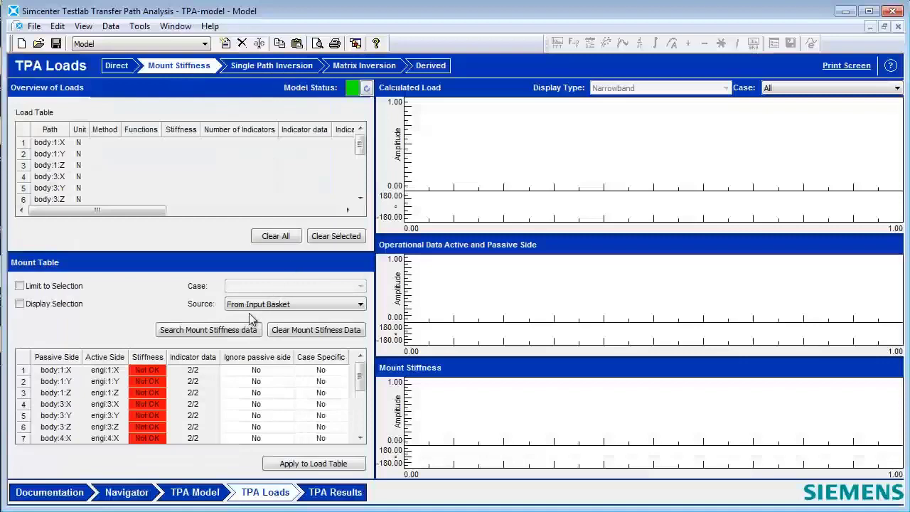
click(23, 371)
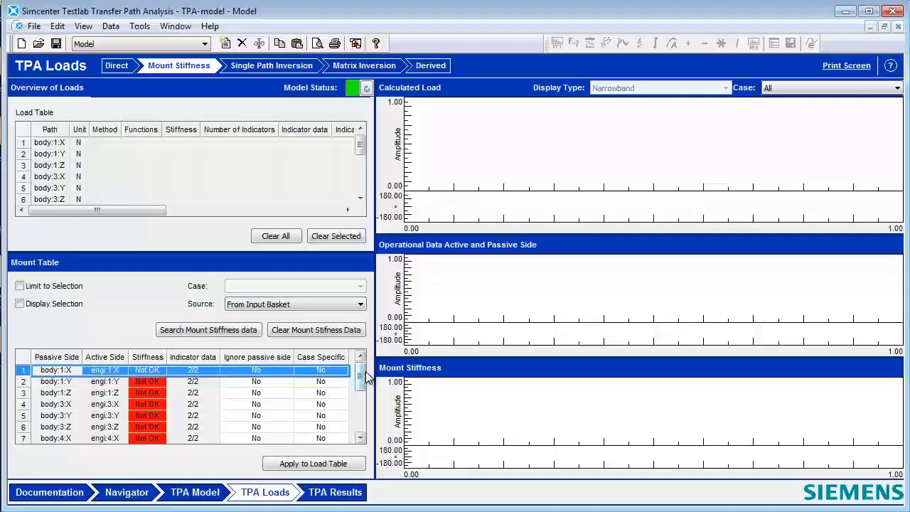
drag(360, 377, 359, 426)
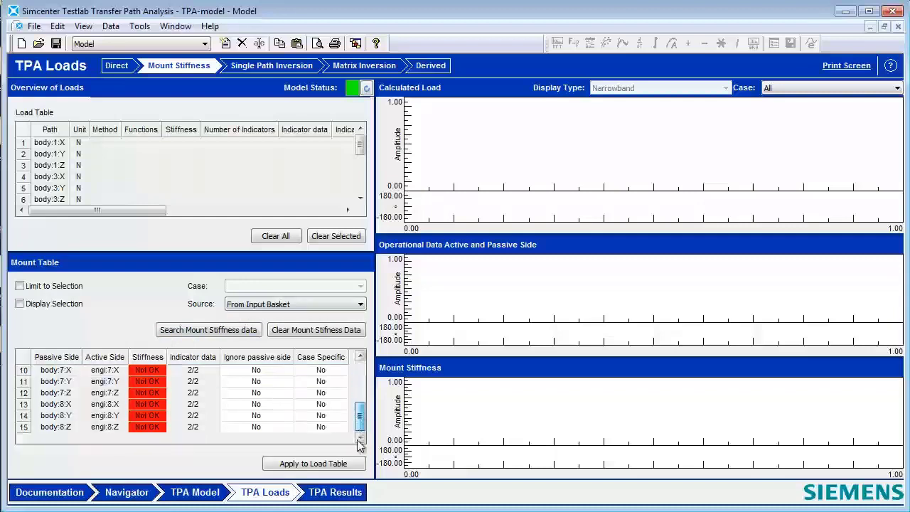
shift+click(24, 427)
click(213, 330)
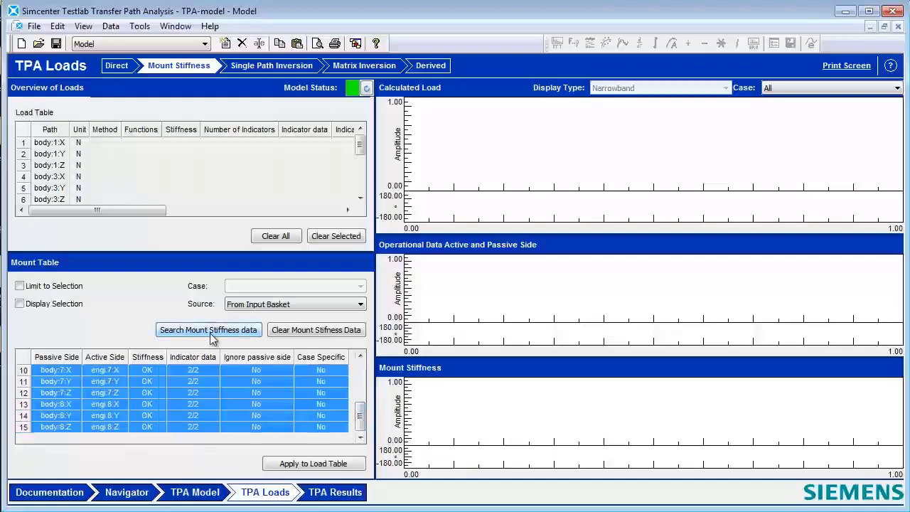
- Confirm every mount's stiffness status reads OK, then reselect all fifteen mounts
click(189, 388)
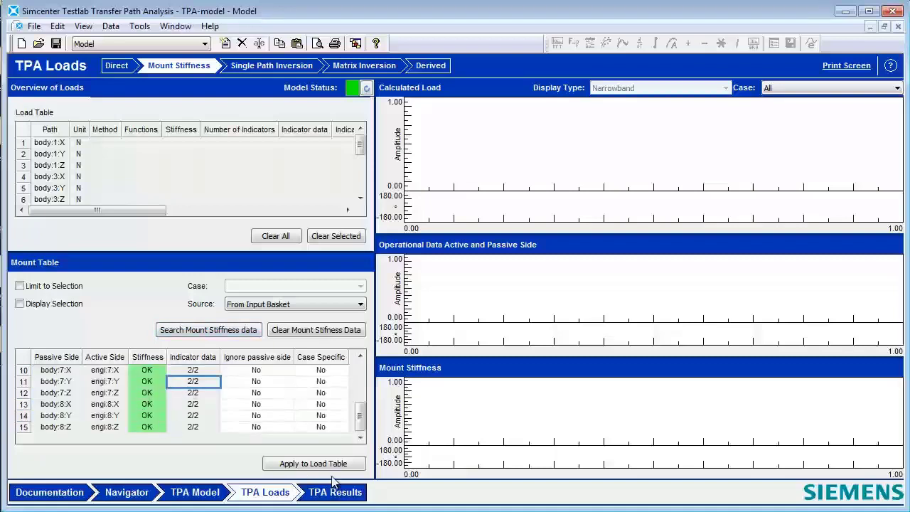
click(334, 426)
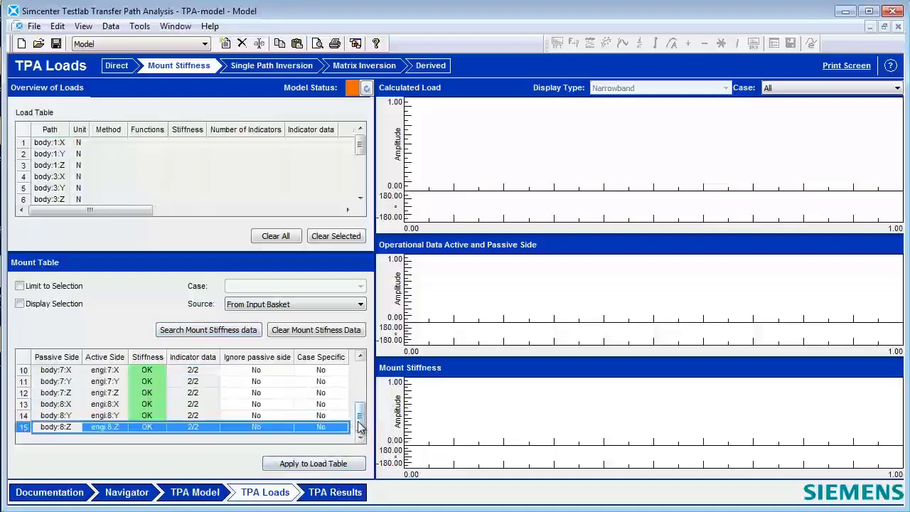
scroll(361, 427, up, 5)
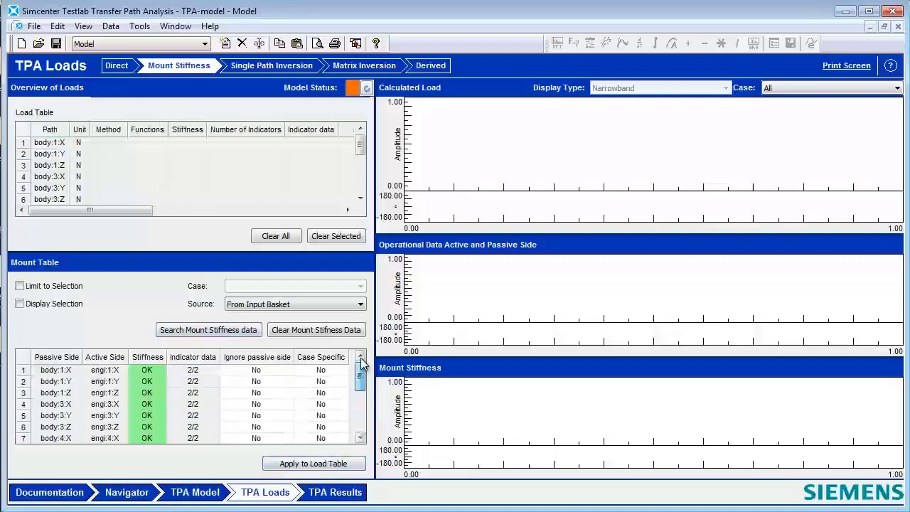
click(23, 360)
- Apply the stiffness loads to the Load Table and view the body:3:X, body:1:Z and body:1:Y forces
click(321, 464)
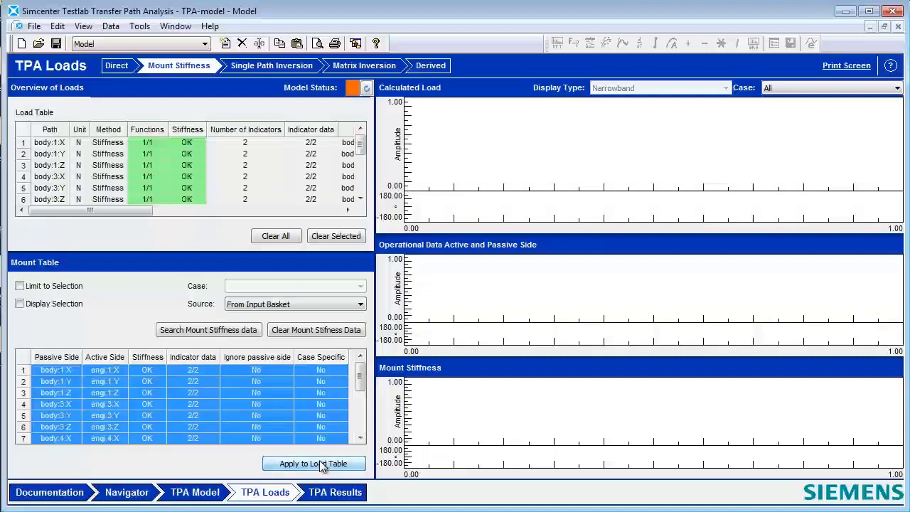
click(117, 177)
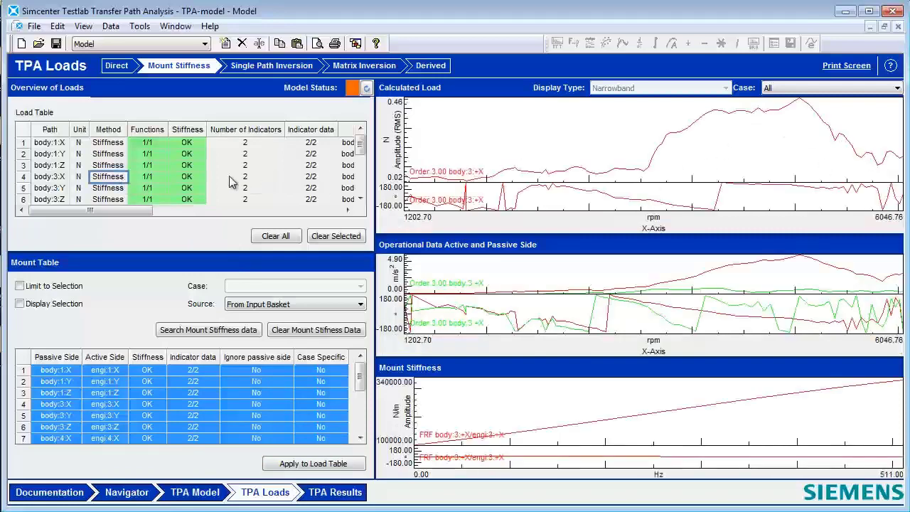
click(111, 164)
click(112, 154)
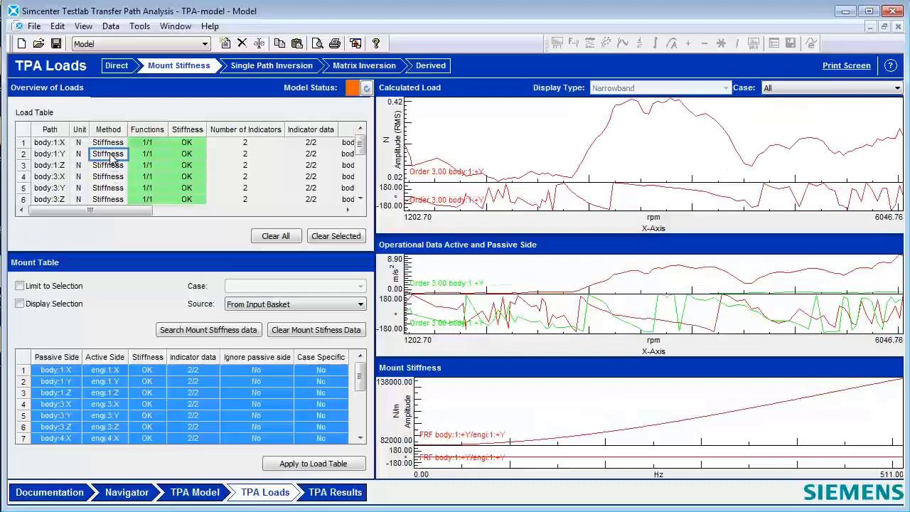
- Review the body:1:X force and the remaining paths' calculated forces, then go to TPA Results
key(Up)
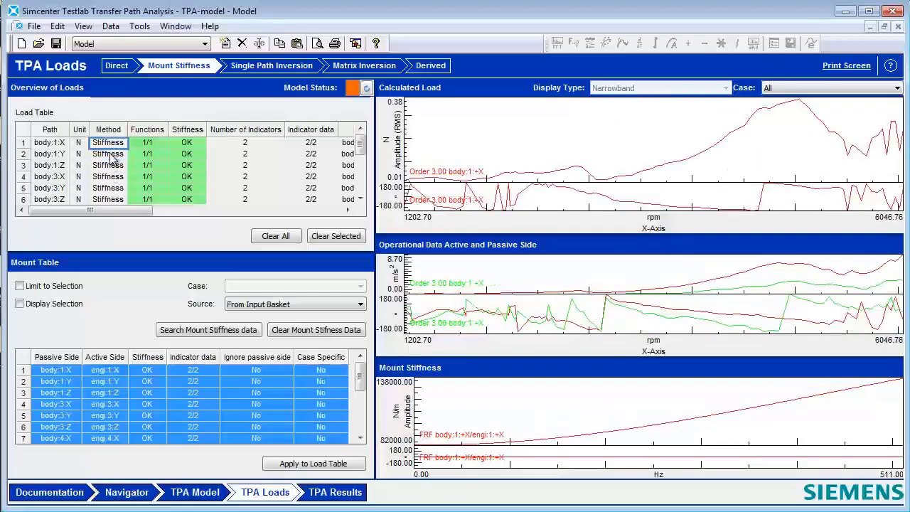
key(Down)
key(Down)
key(Down)
key(Down)
key(Down)
key(Down)
key(Down)
key(Down)
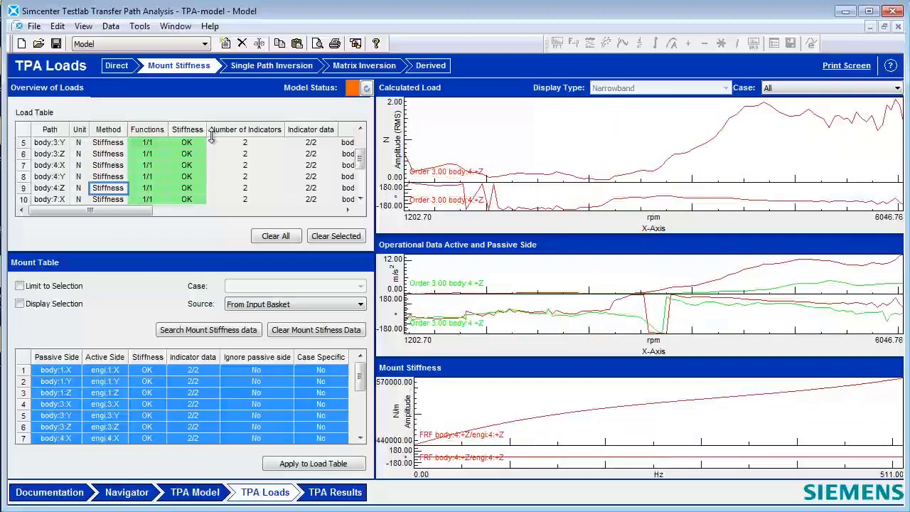
click(341, 492)
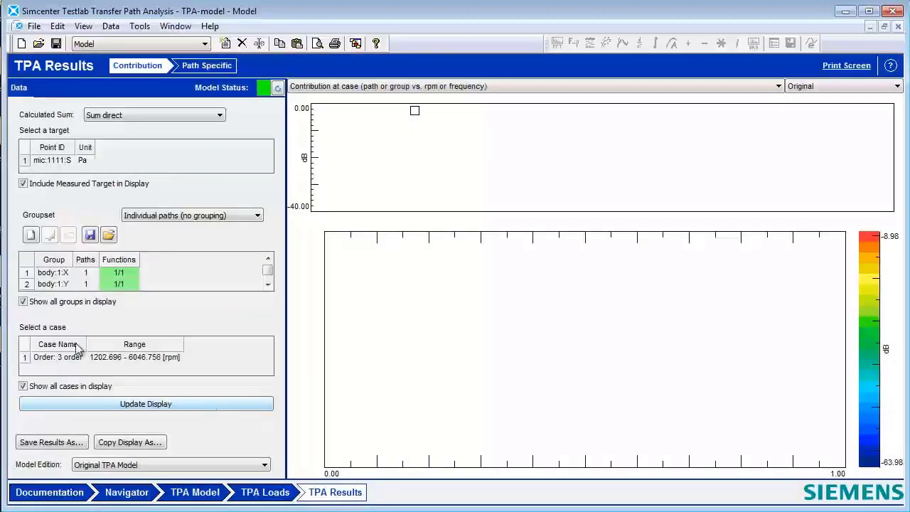
- Display the Order: 3 contribution-at-case colormap for mic:1111:S, leaving the colour scale unchanged
click(26, 359)
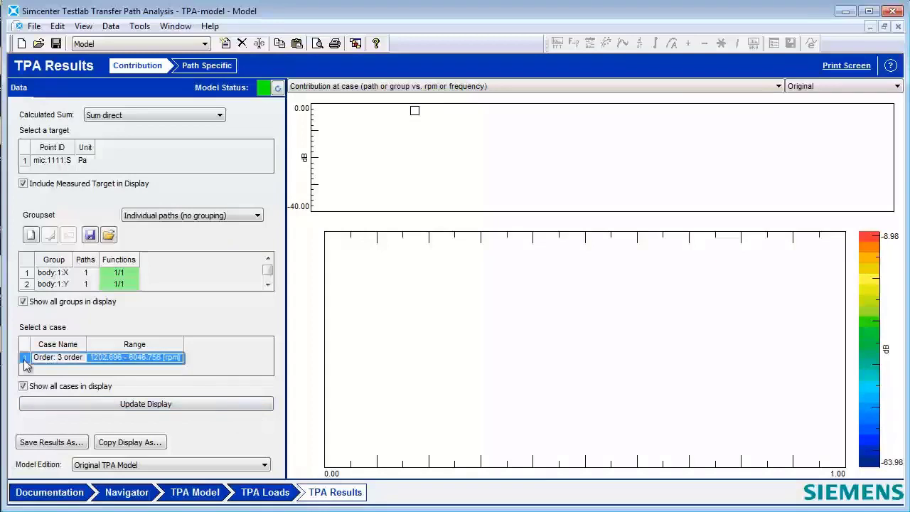
click(101, 410)
click(621, 89)
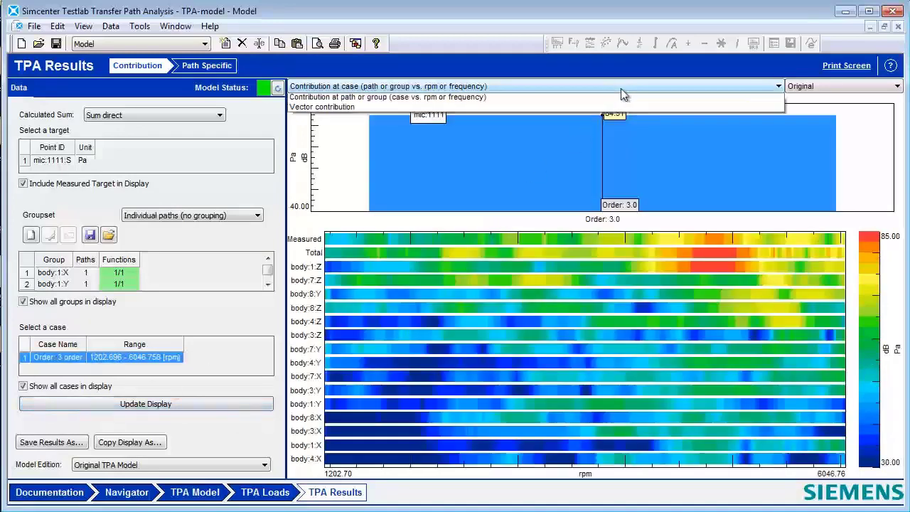
click(565, 109)
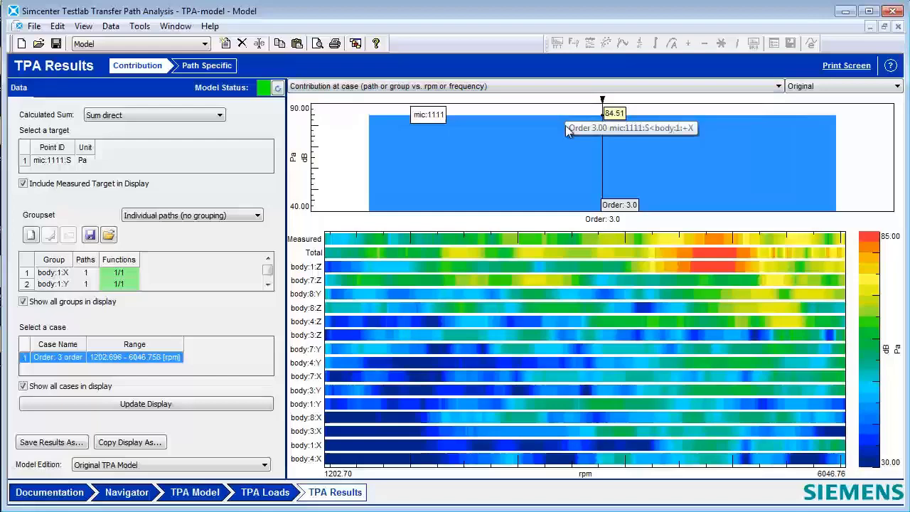
mouse_move(722, 266)
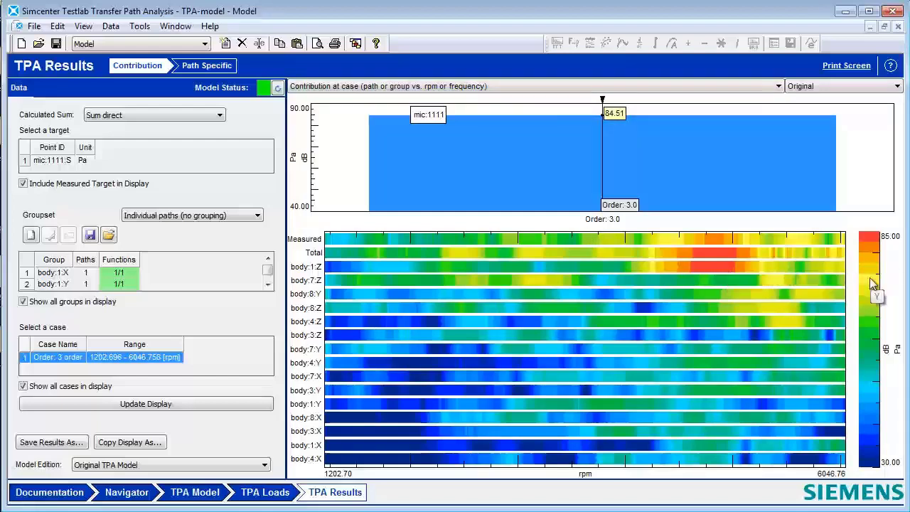
drag(873, 282, 870, 277)
key(BackSpace)
- Add a double-cursor sorting range over 4694.72–4980.64 rpm so body:1:Z ranks on top
right_click(611, 308)
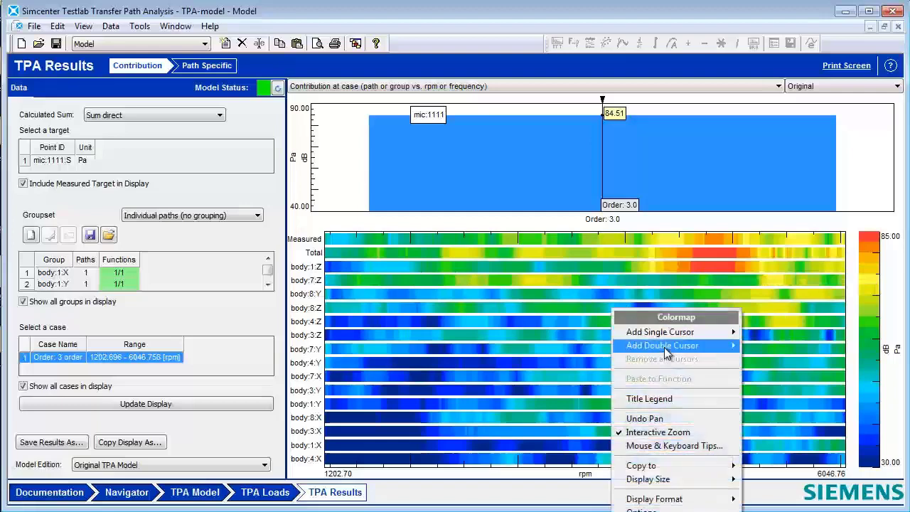
mouse_move(676, 346)
click(753, 351)
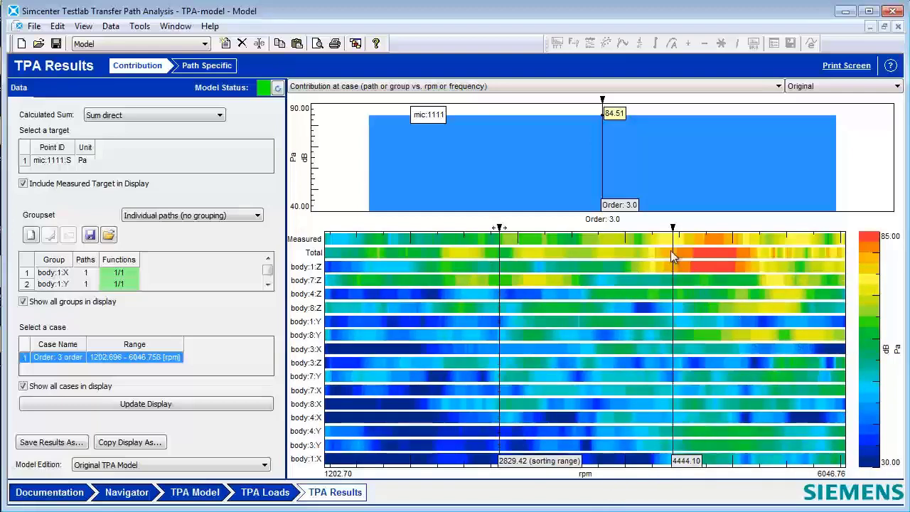
drag(677, 249, 699, 275)
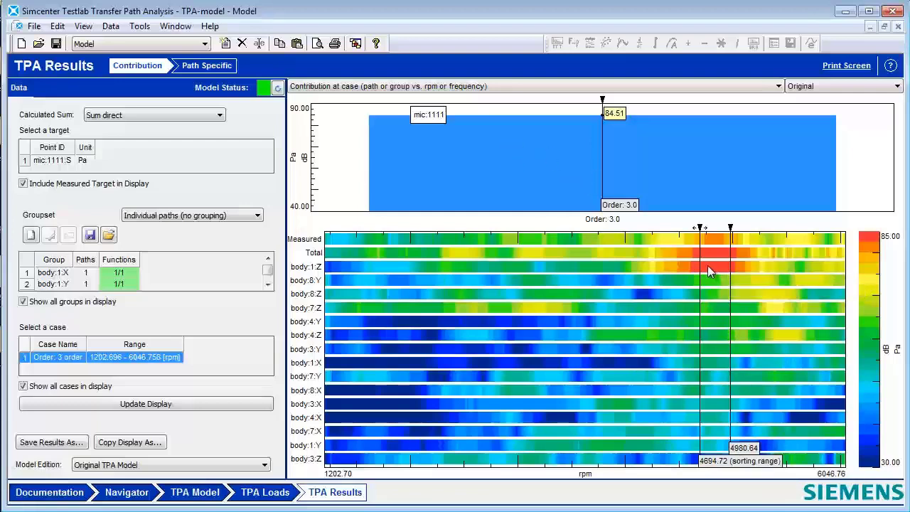
- Open the Path Specific results and inspect the body:1:X path details
click(209, 66)
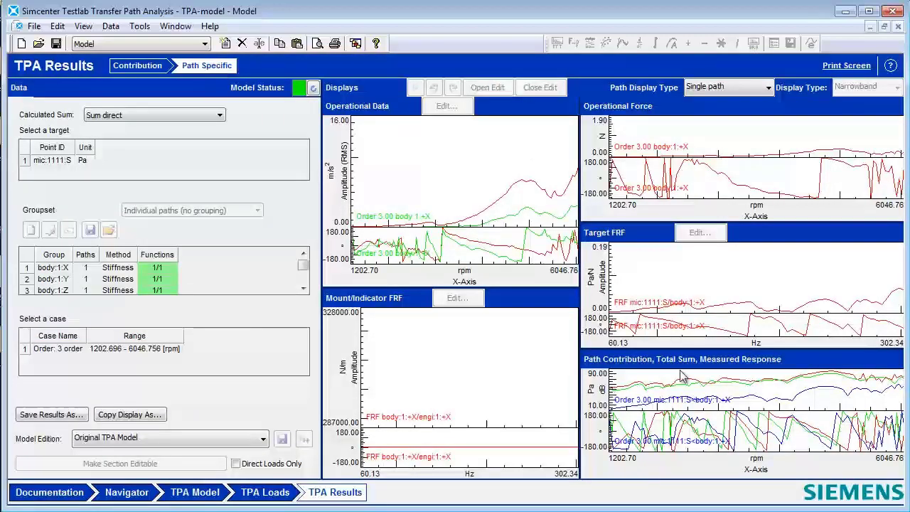
click(27, 271)
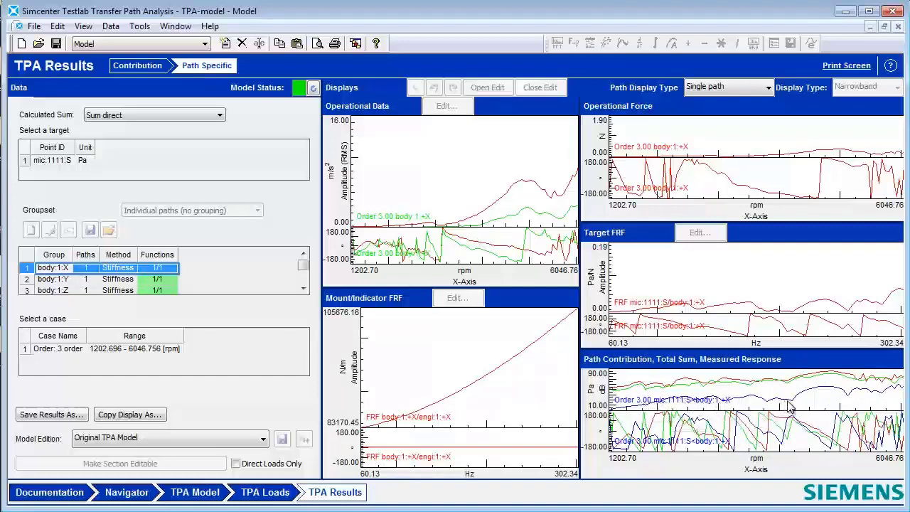
mouse_move(855, 400)
mouse_move(809, 306)
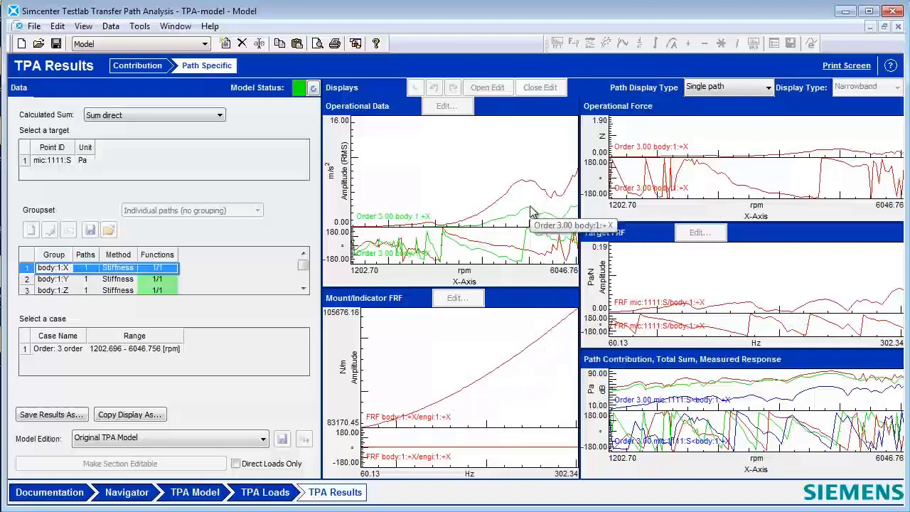
- Compare the body:1:Z and body:1:Y path details, ending on body:1:Z's data, force, FRFs and contribution
click(27, 291)
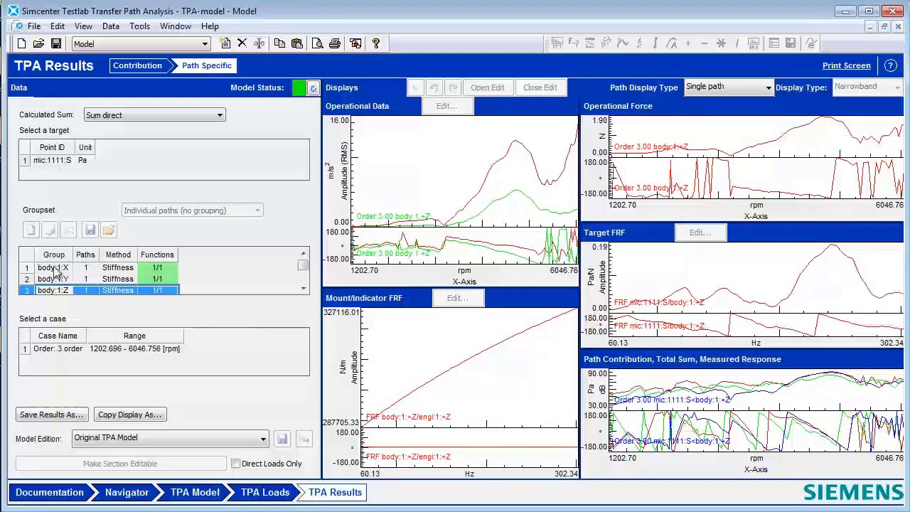
click(27, 280)
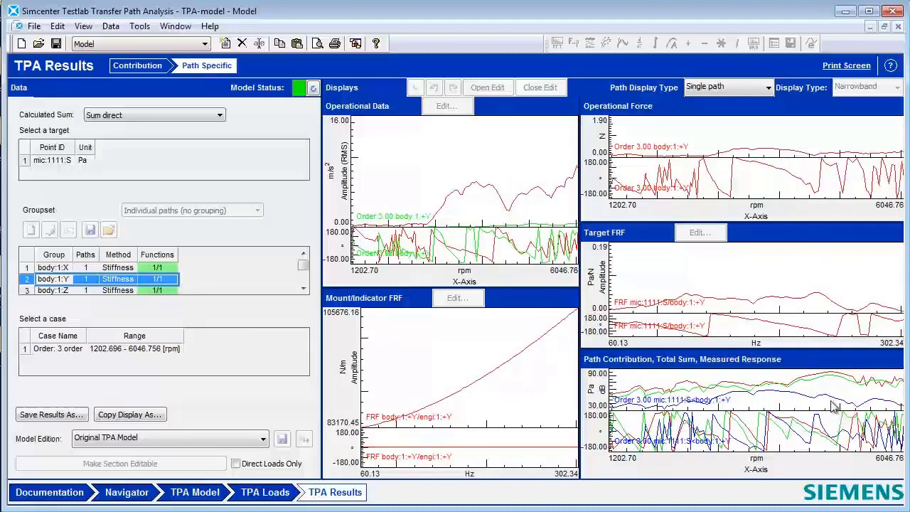
click(24, 291)
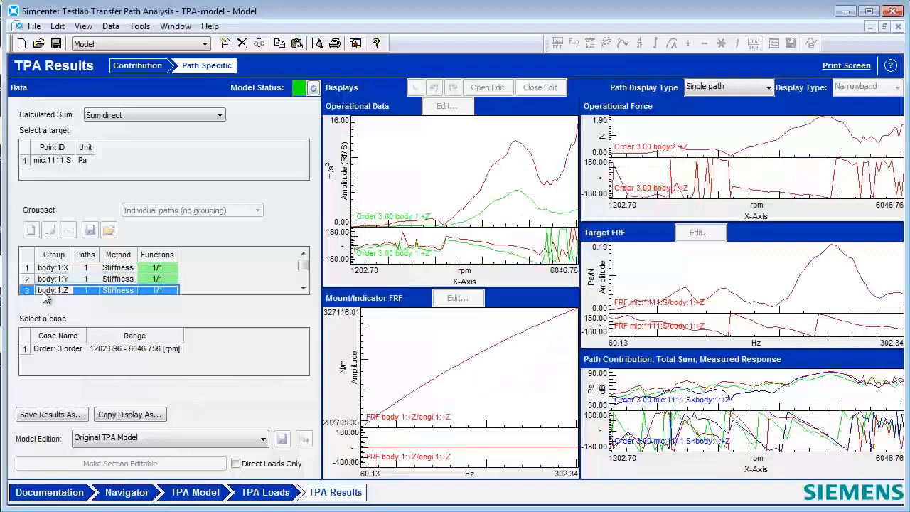